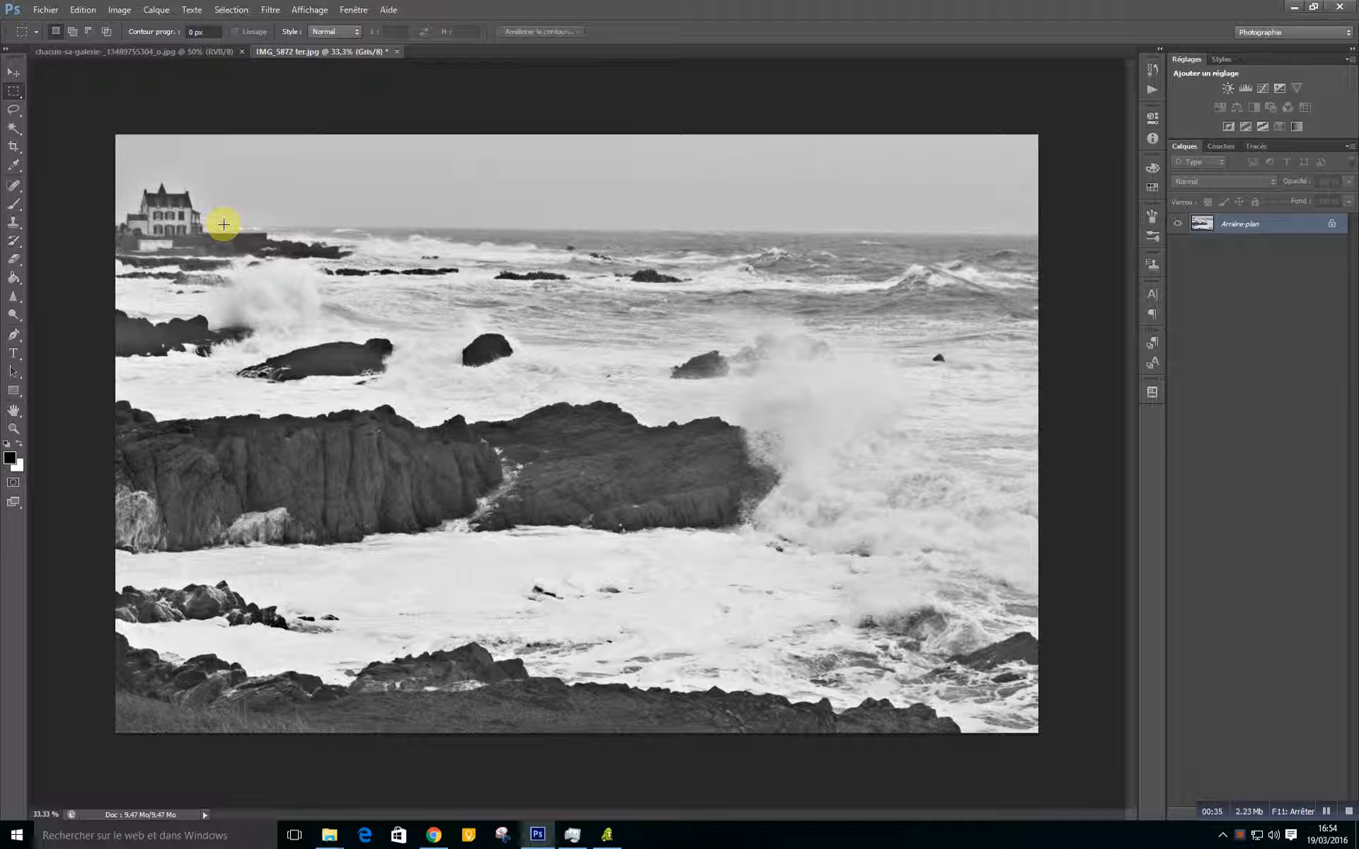
# Step: Straighten the seascape photo along the sea horizon with the Crop tool and apply the crop
pyautogui.moveTo(223, 224); pyautogui.dragTo(1032, 321)
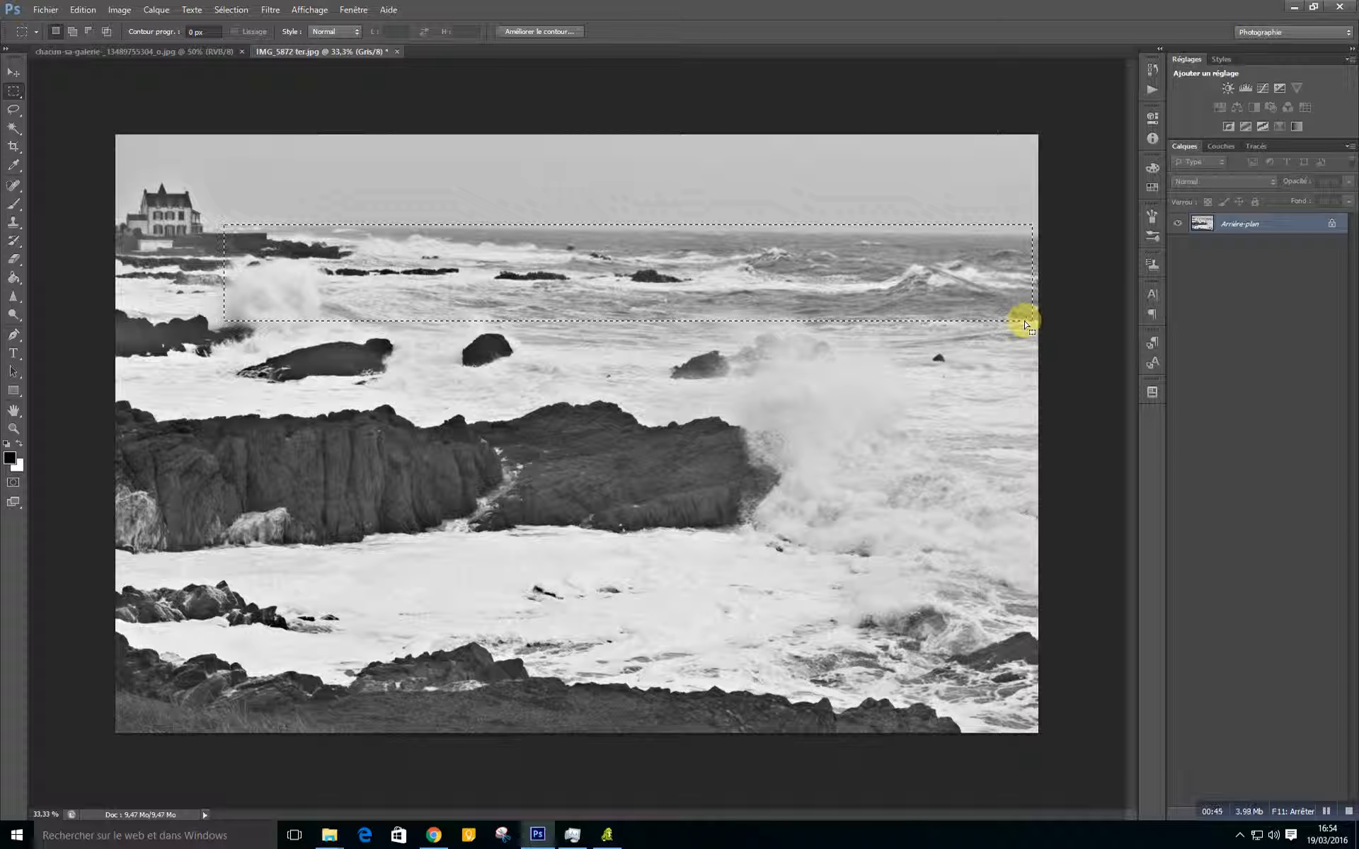
pyautogui.click(1027, 324)
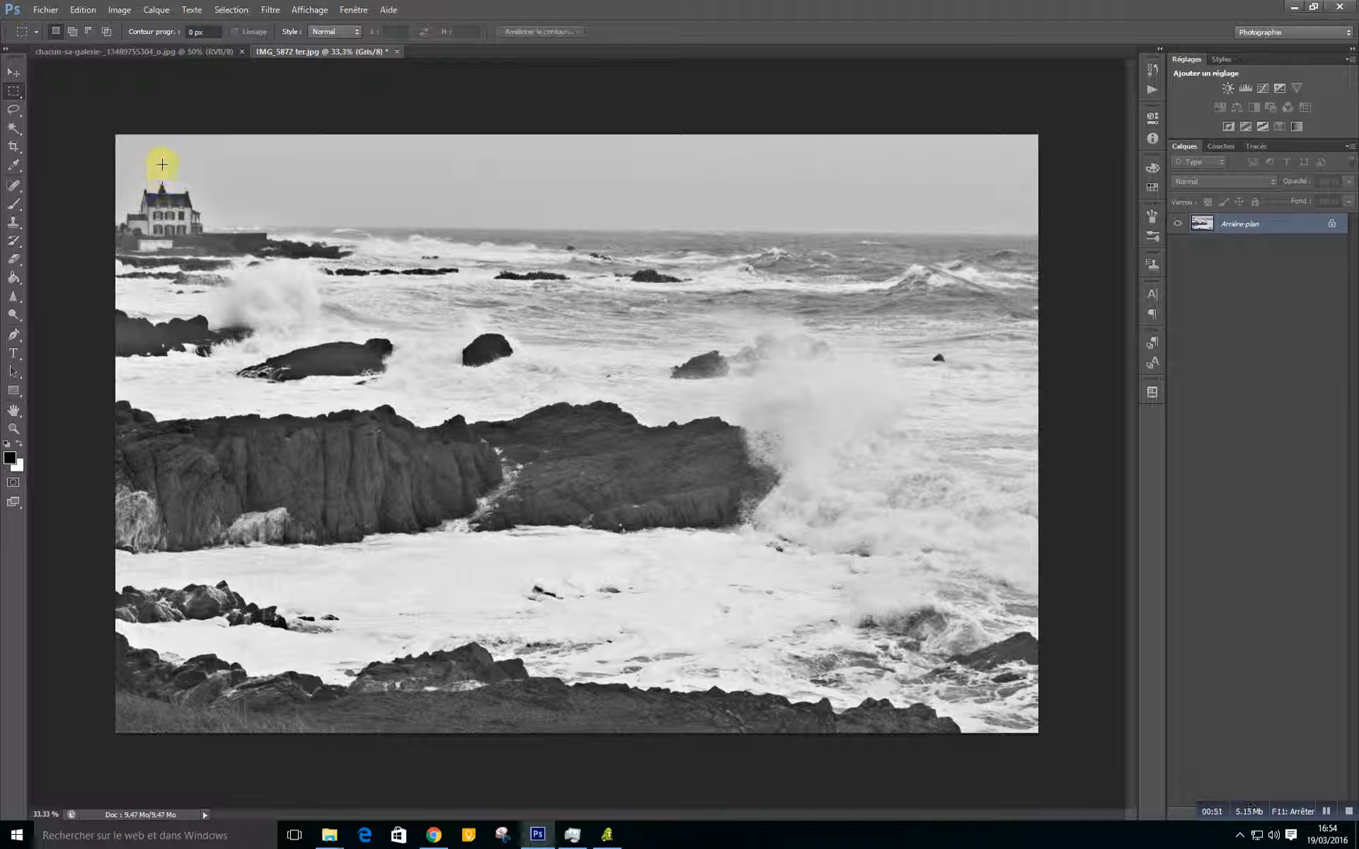
pyautogui.click(13, 147)
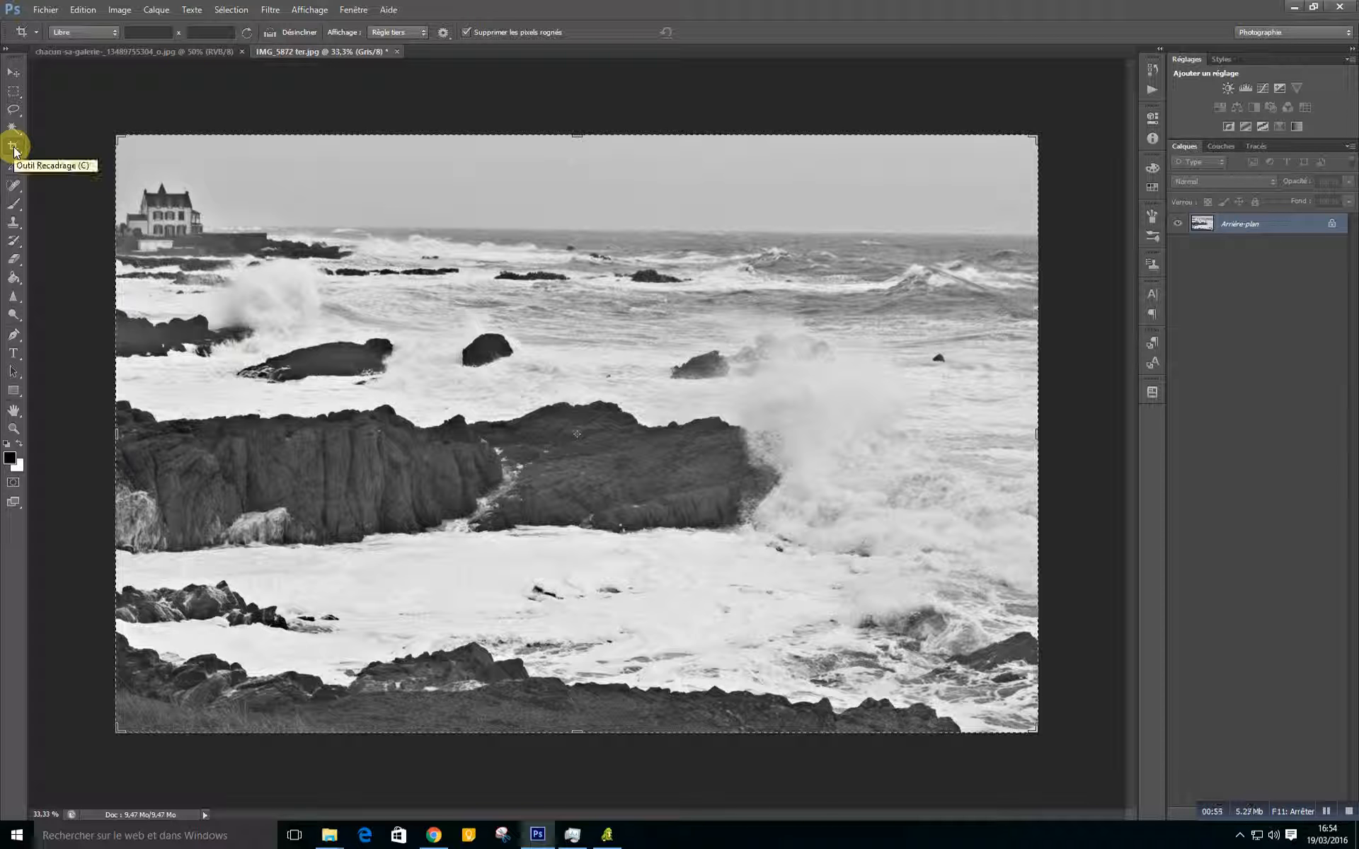
pyautogui.click(297, 33)
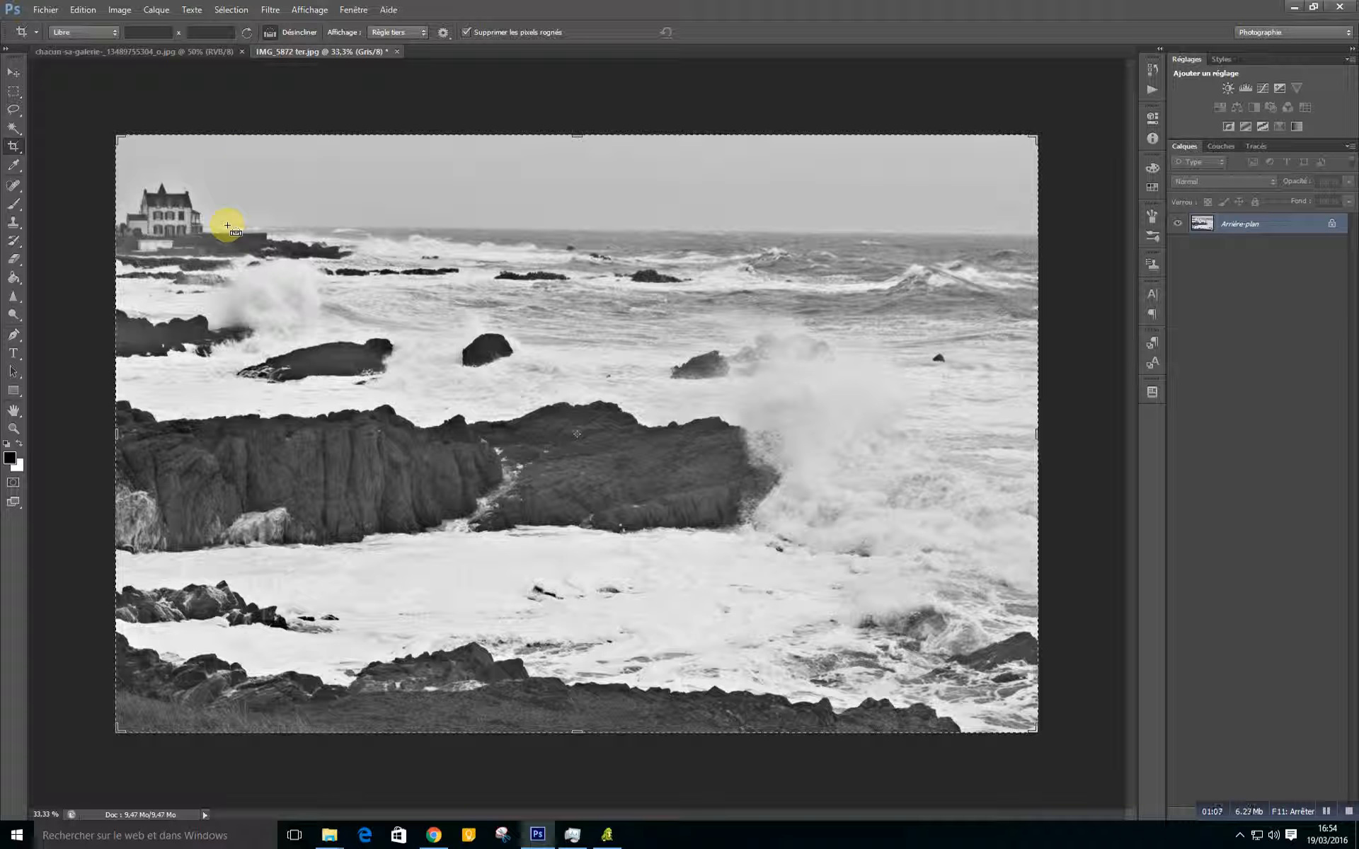
pyautogui.moveTo(227, 226); pyautogui.dragTo(885, 233)
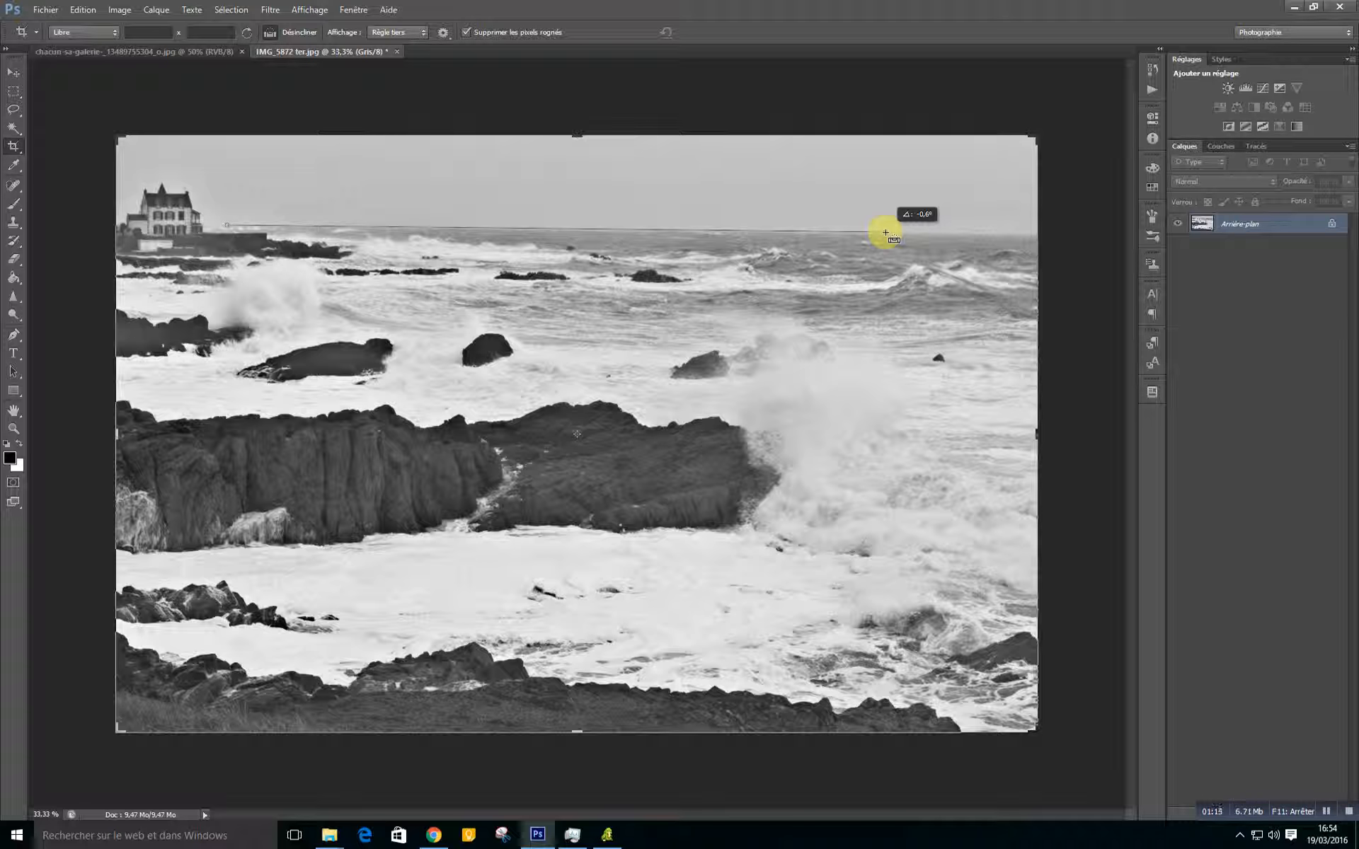
pyautogui.moveTo(885, 232); pyautogui.dragTo(883, 230)
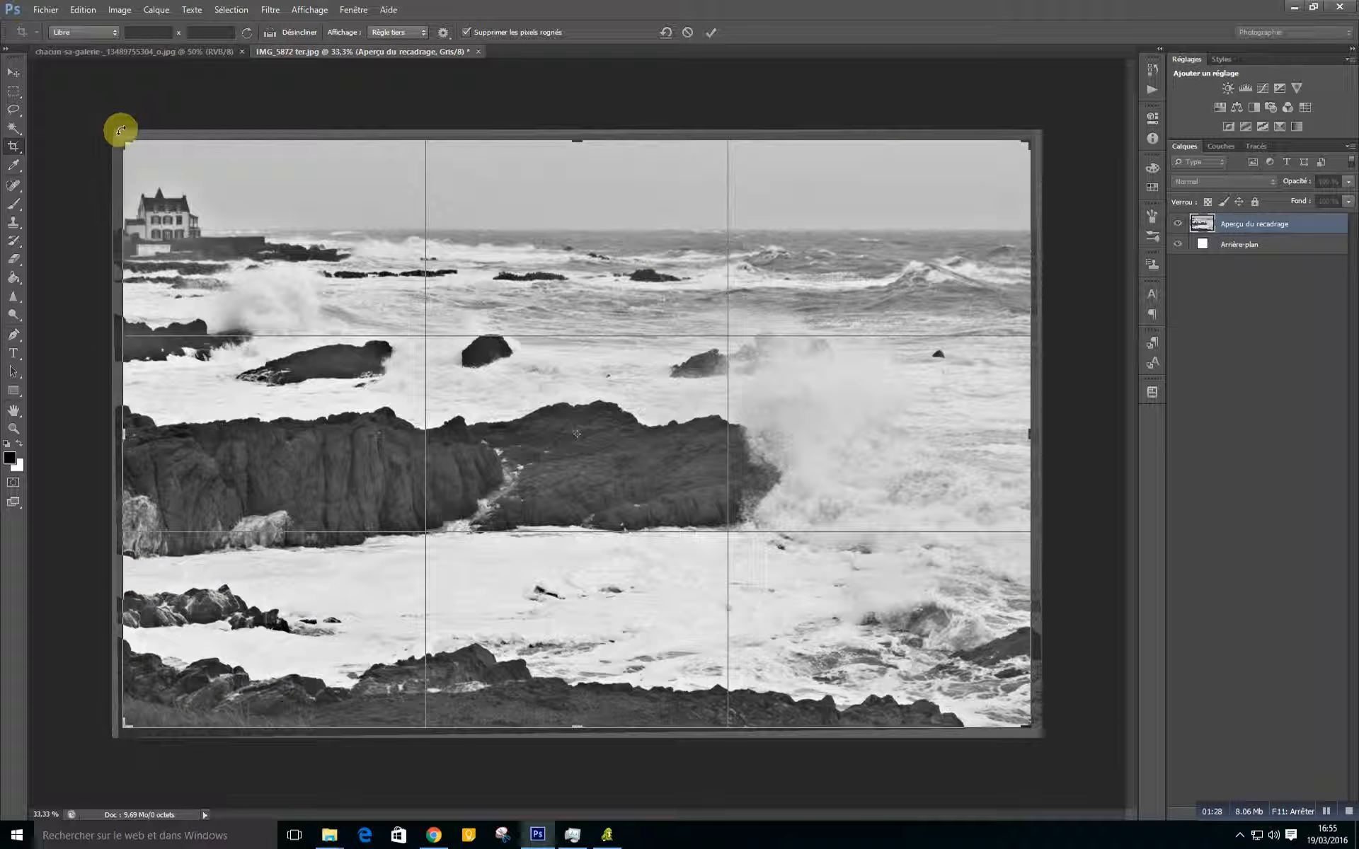
pyautogui.press('Return')
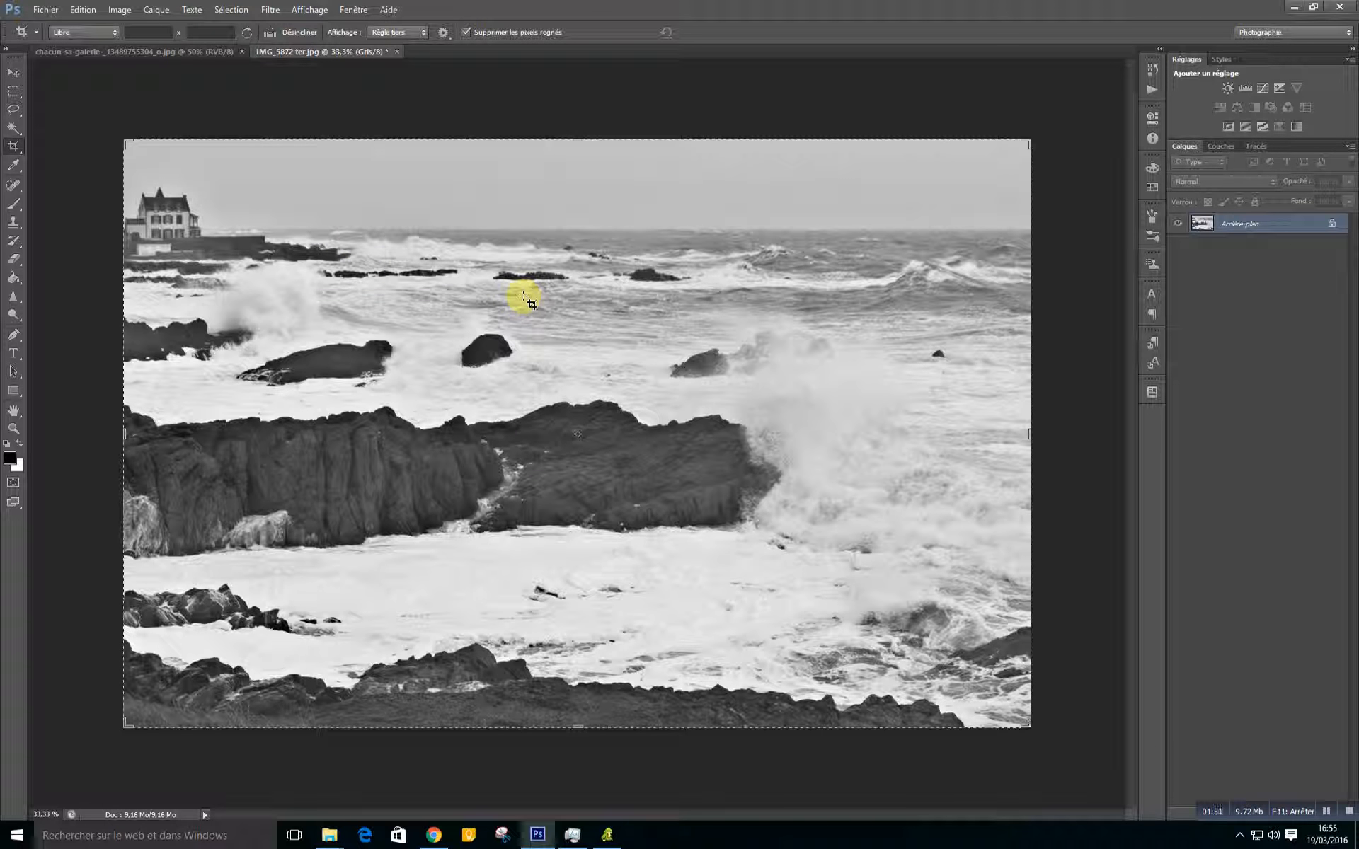
# Step: Bring up the colour photo of the glass building façade
pyautogui.click(137, 50)
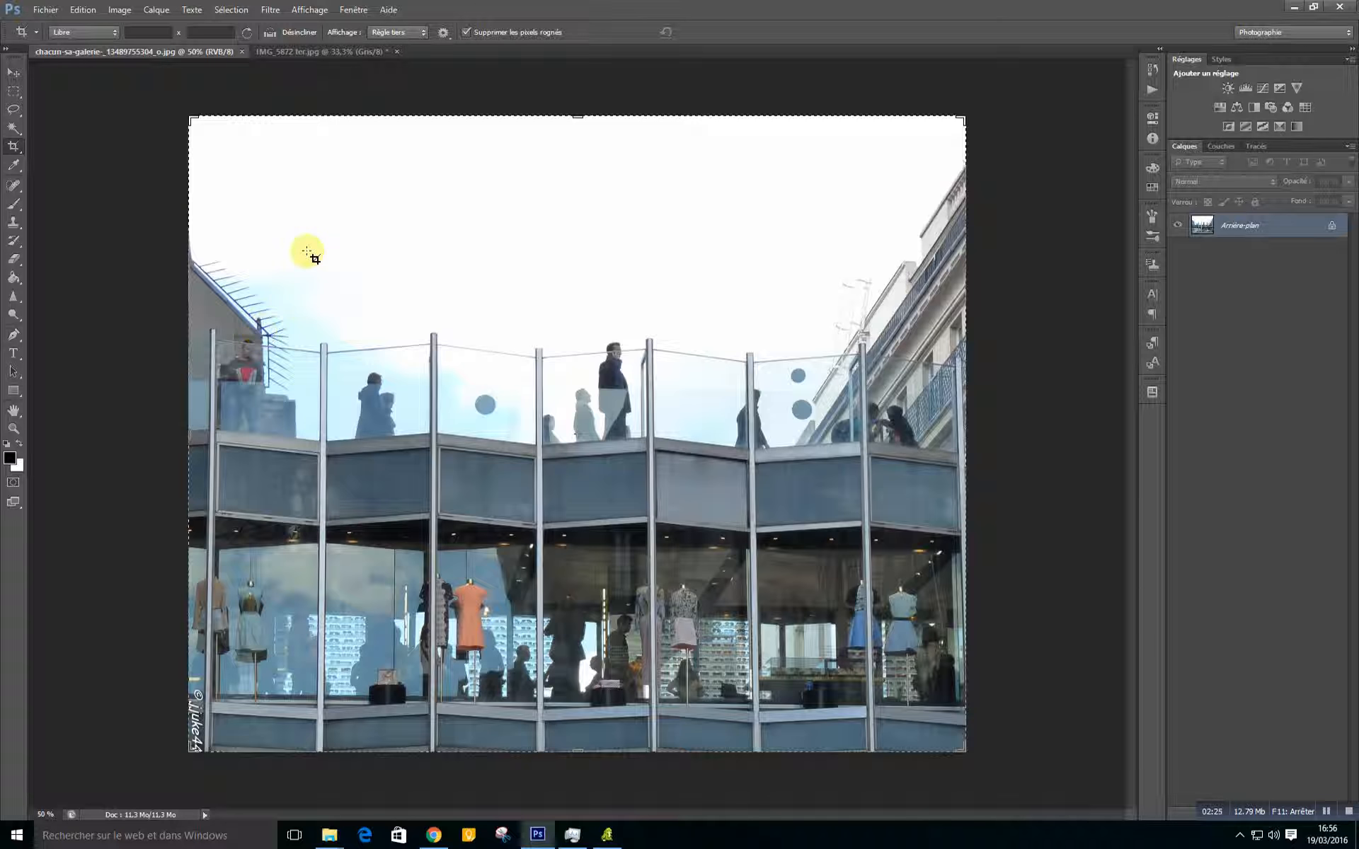
# Step: Perspective-crop the façade between its leftmost and second-to-last vertical posts, from the post tops down to the photo's lower edge
pyautogui.rightClick(14, 149)
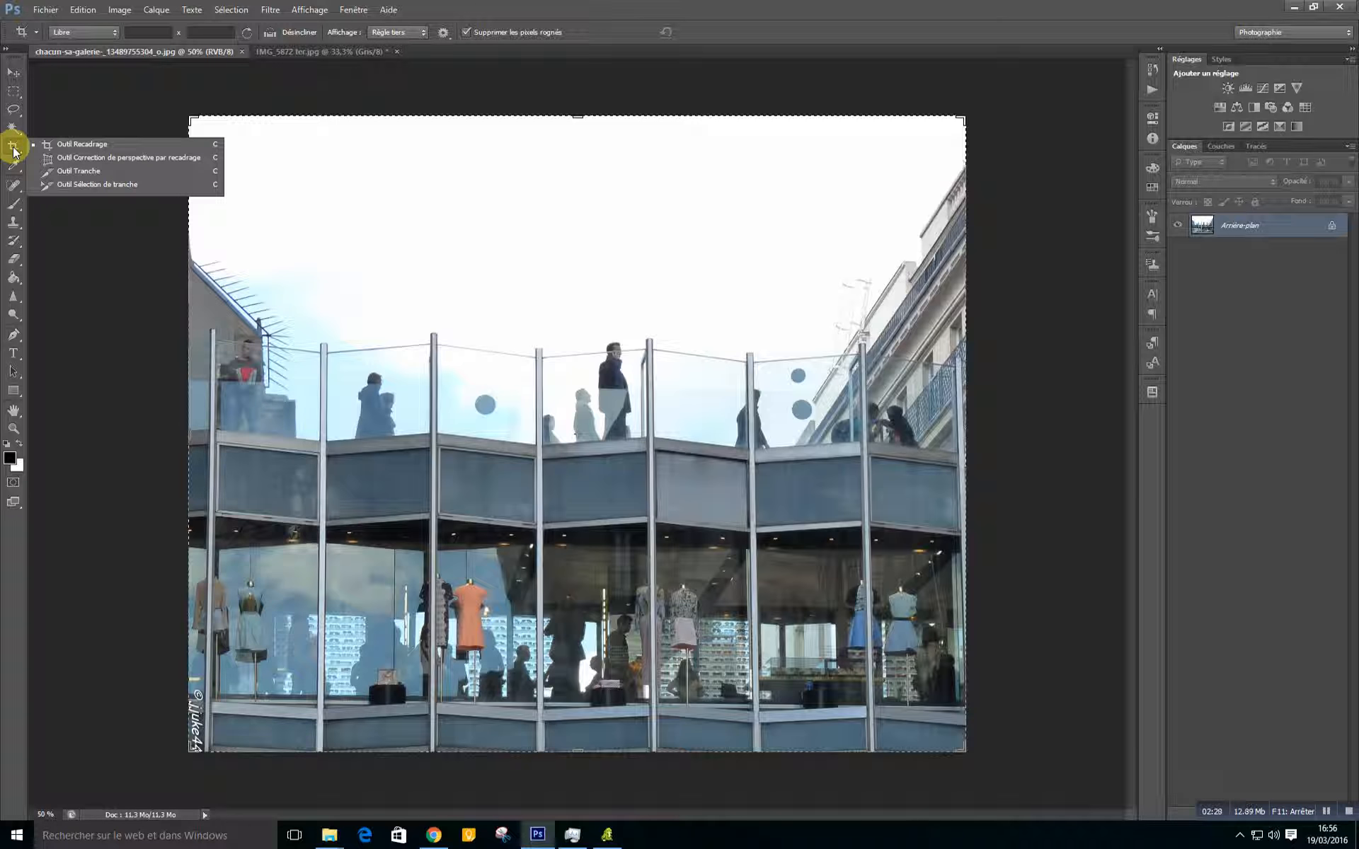
pyautogui.click(70, 158)
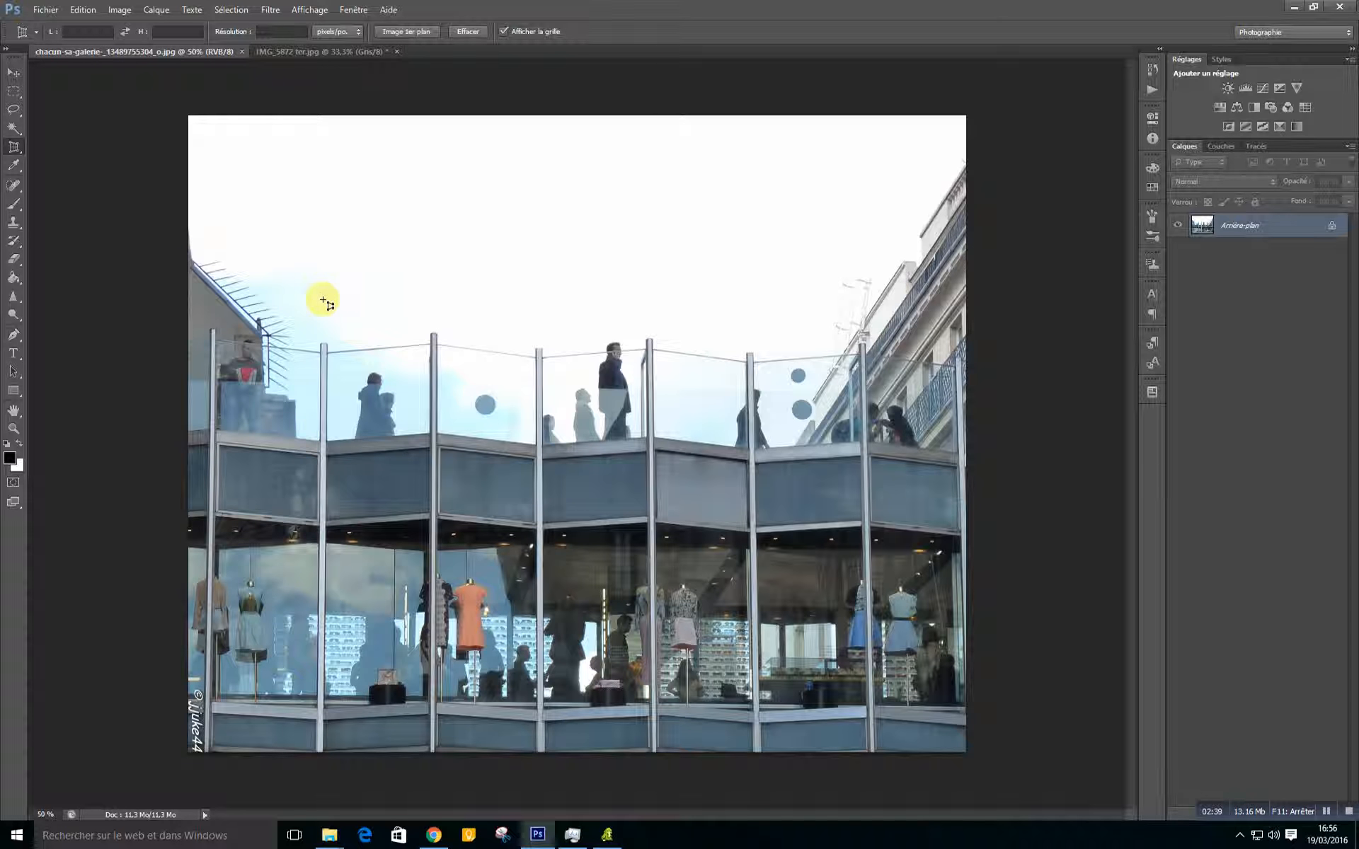
pyautogui.click(211, 329)
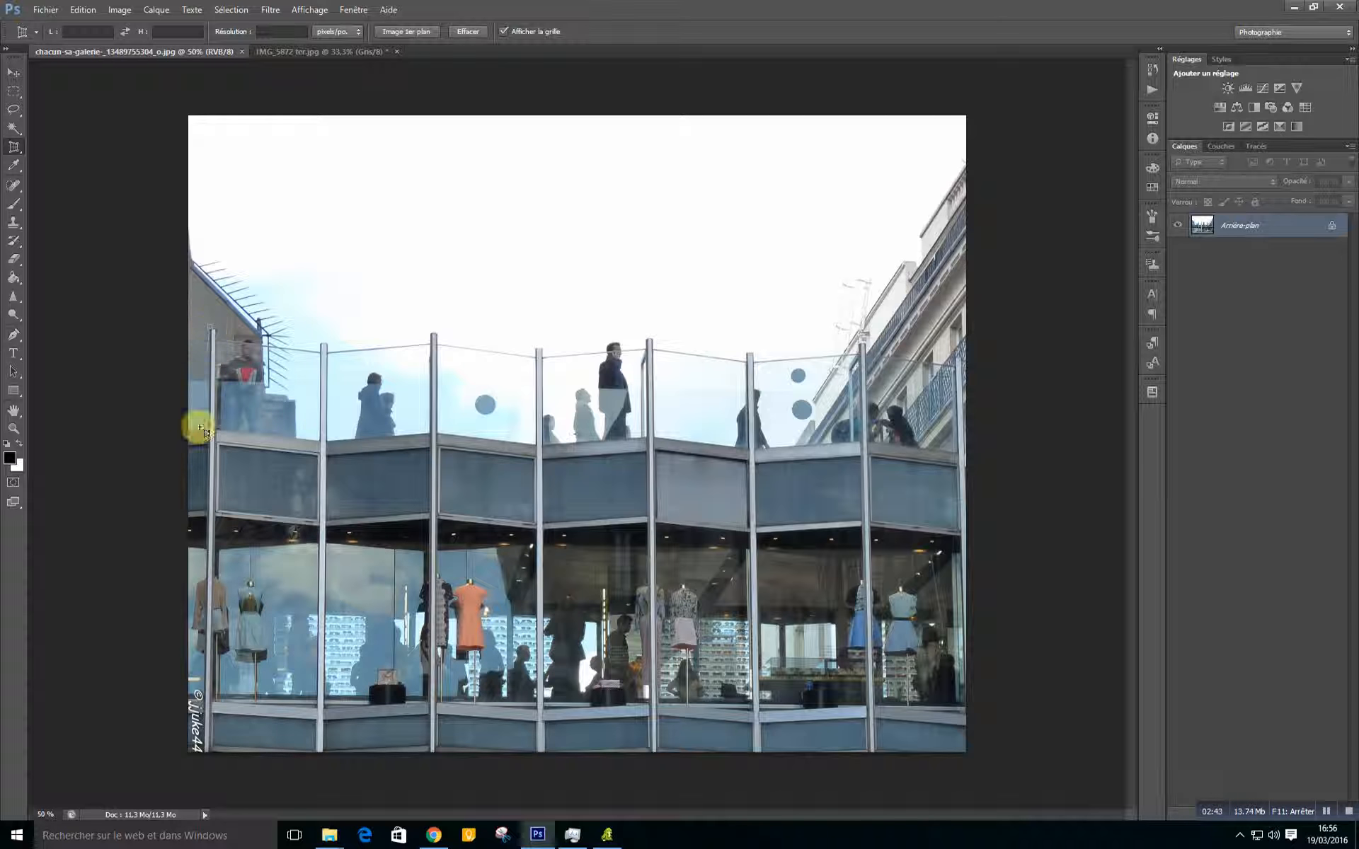
pyautogui.click(205, 751)
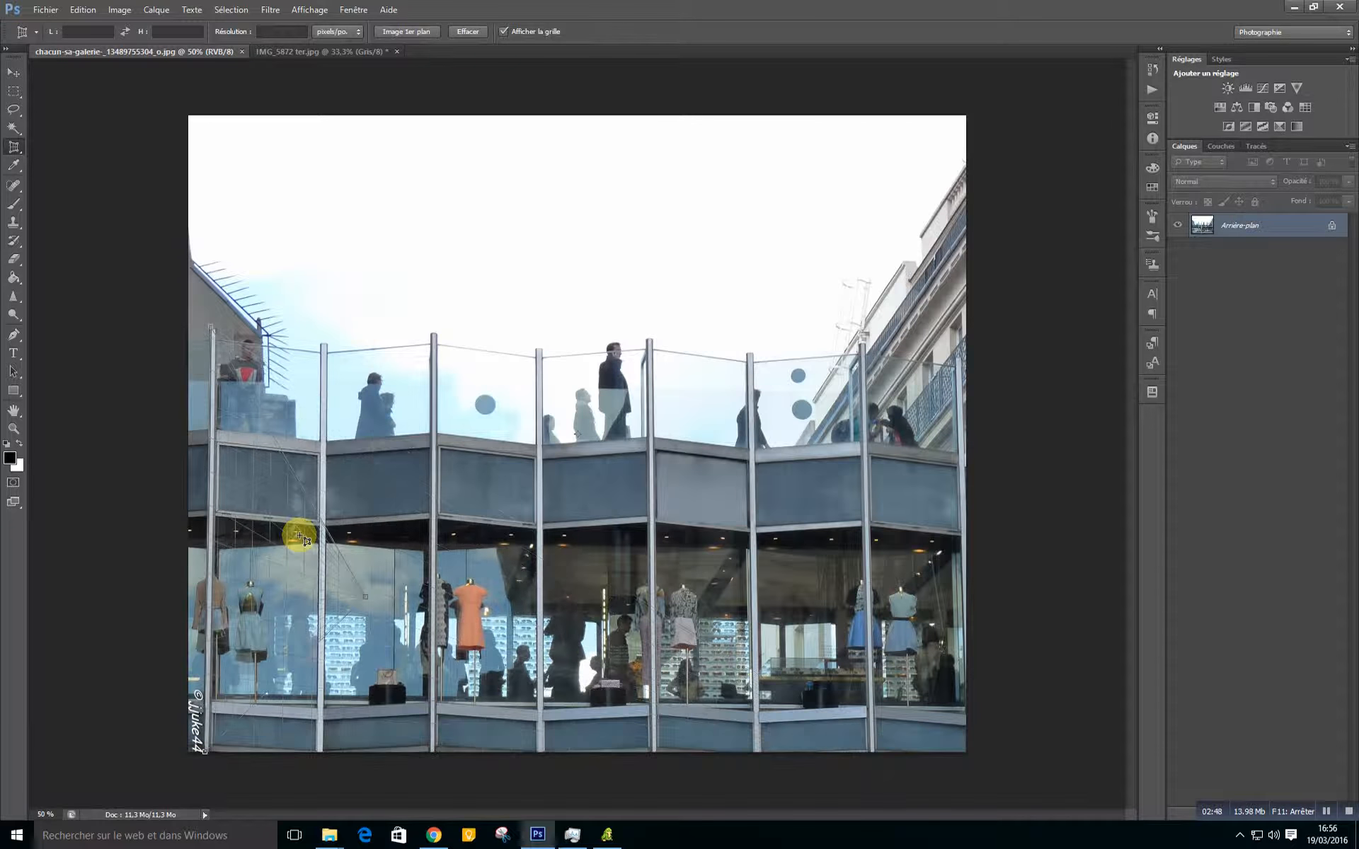
pyautogui.click(876, 751)
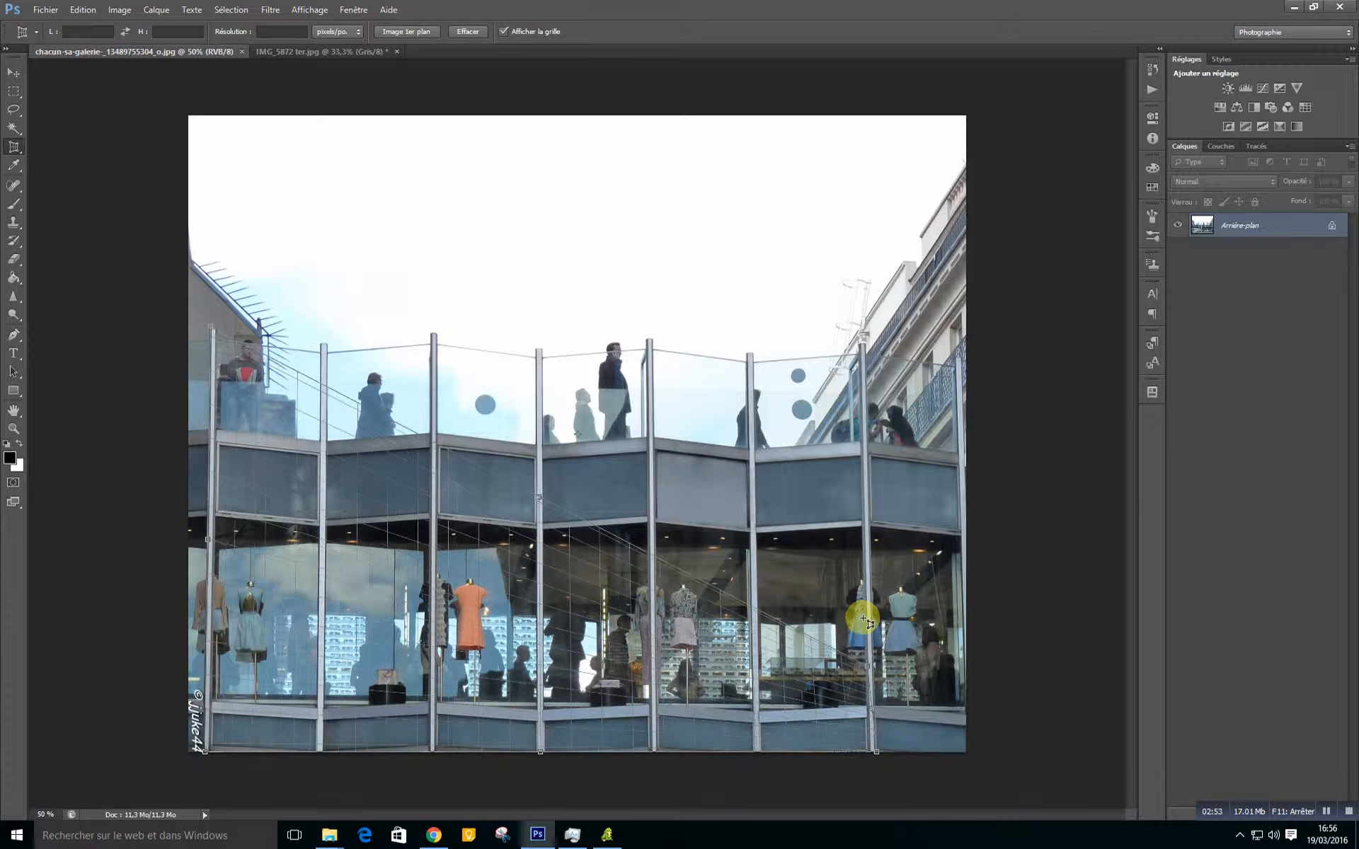
pyautogui.click(865, 345)
pyautogui.moveTo(866, 345); pyautogui.dragTo(864, 344)
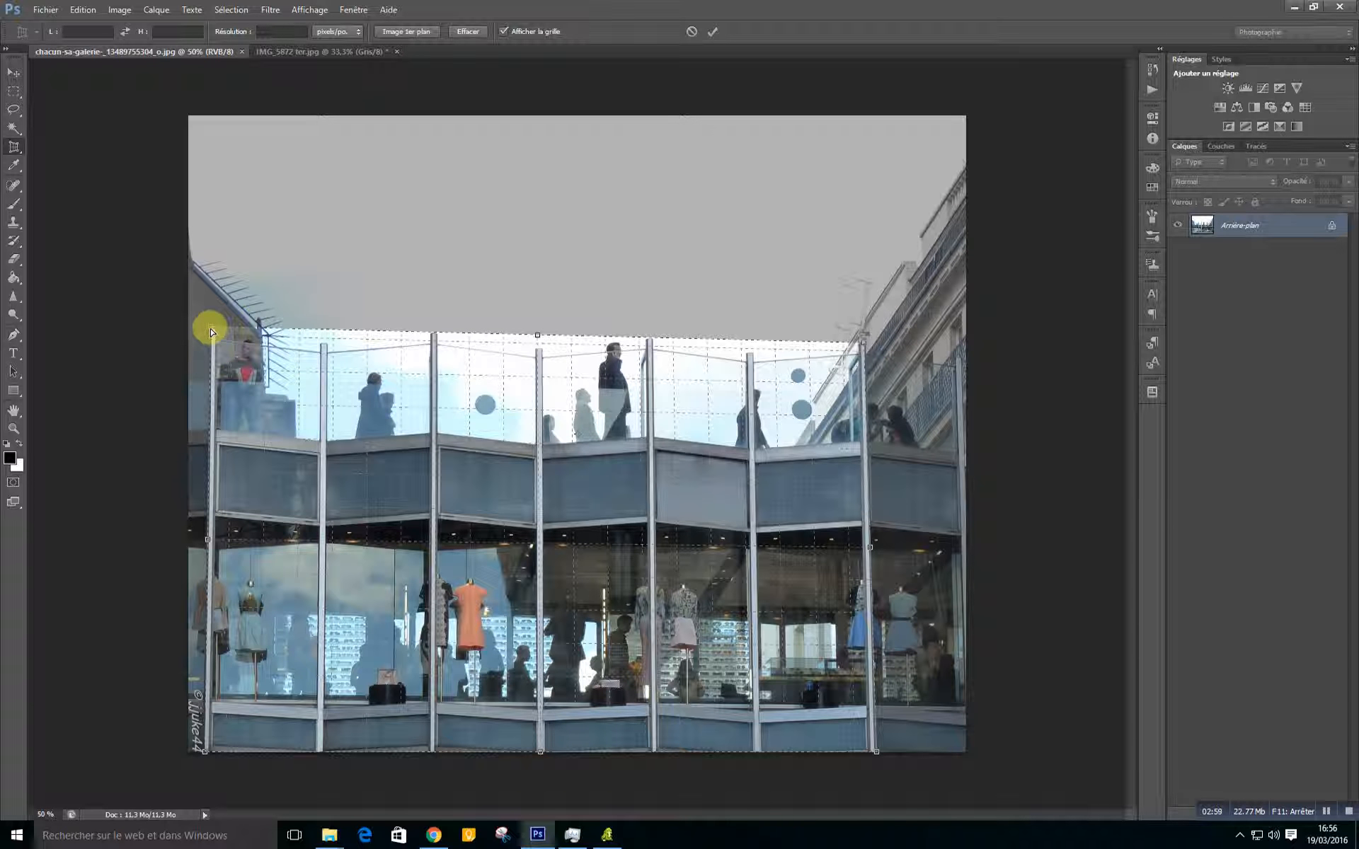
pyautogui.moveTo(215, 334); pyautogui.dragTo(210, 329)
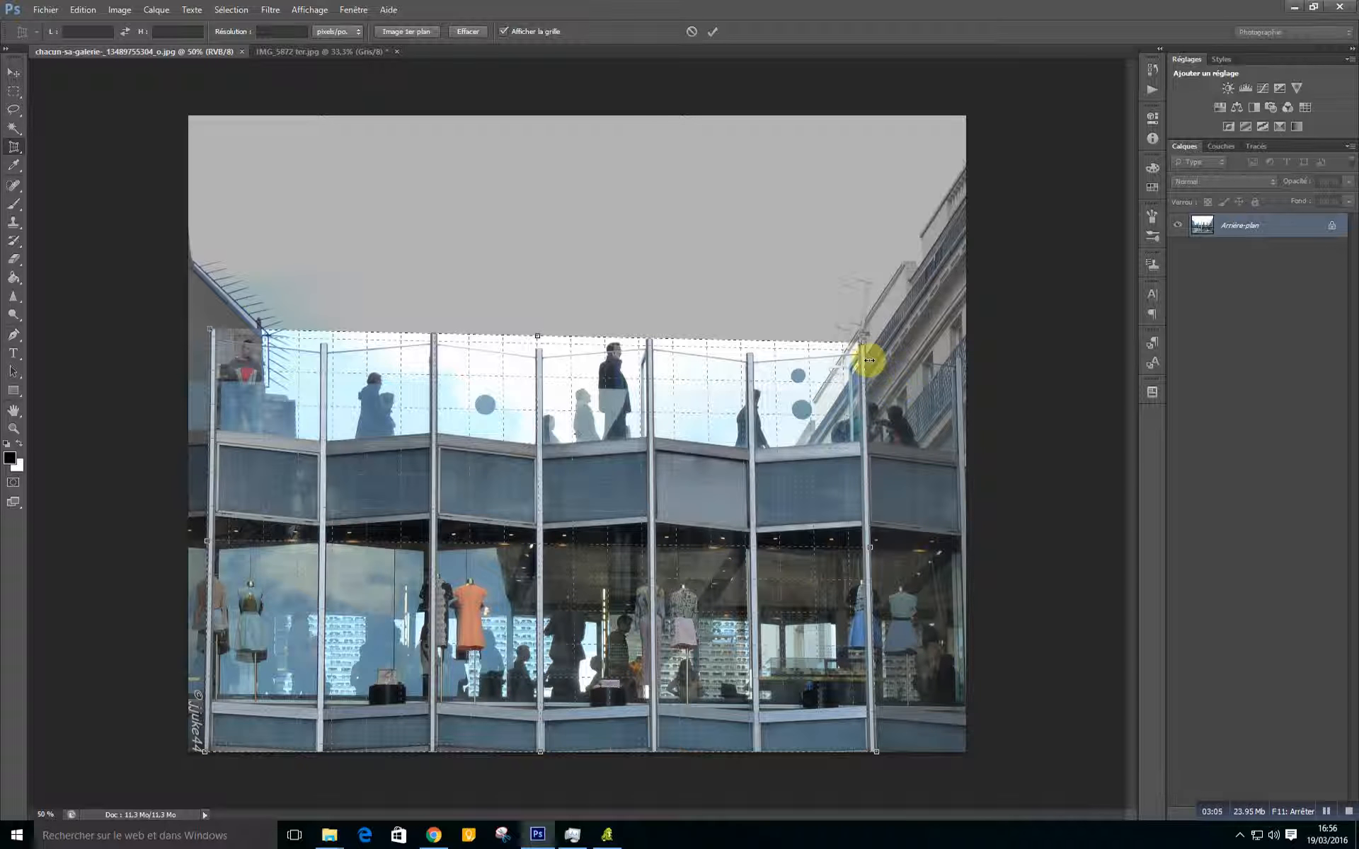
pyautogui.moveTo(865, 342); pyautogui.dragTo(865, 341)
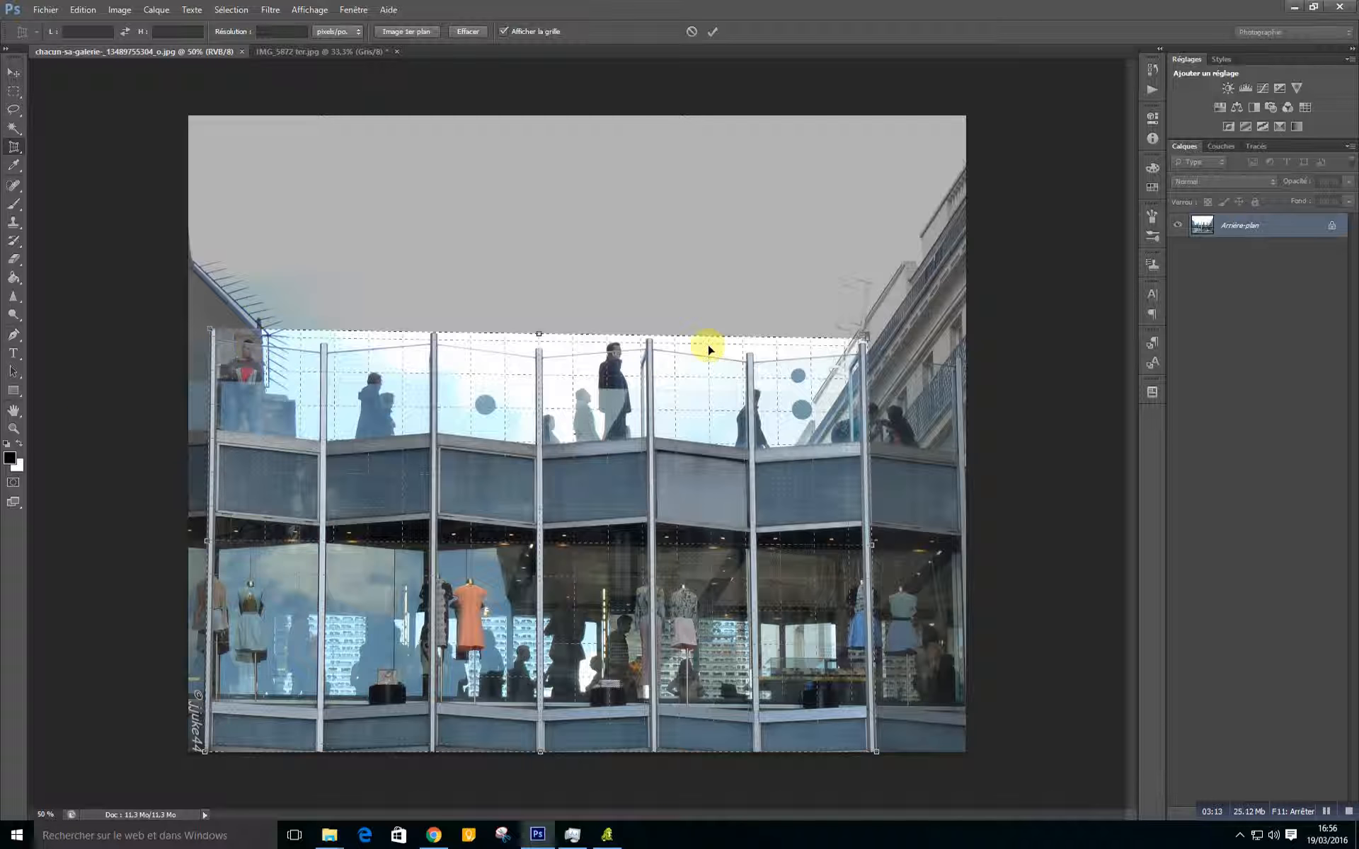
pyautogui.doubleClick(506, 493)
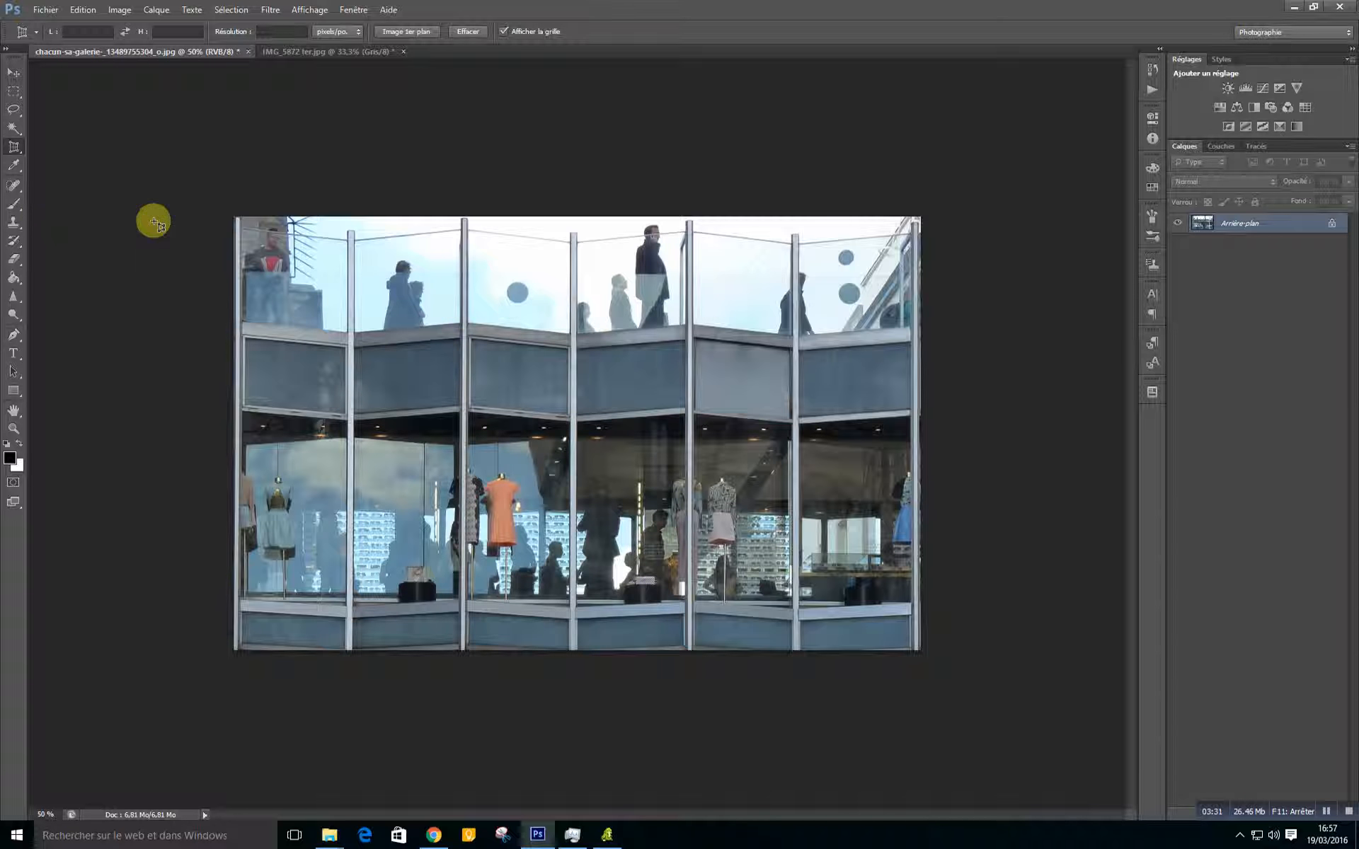
# Step: Straighten the cropped façade along its central vertical post with the Crop tool and apply it
pyautogui.rightClick(13, 147)
pyautogui.click(62, 144)
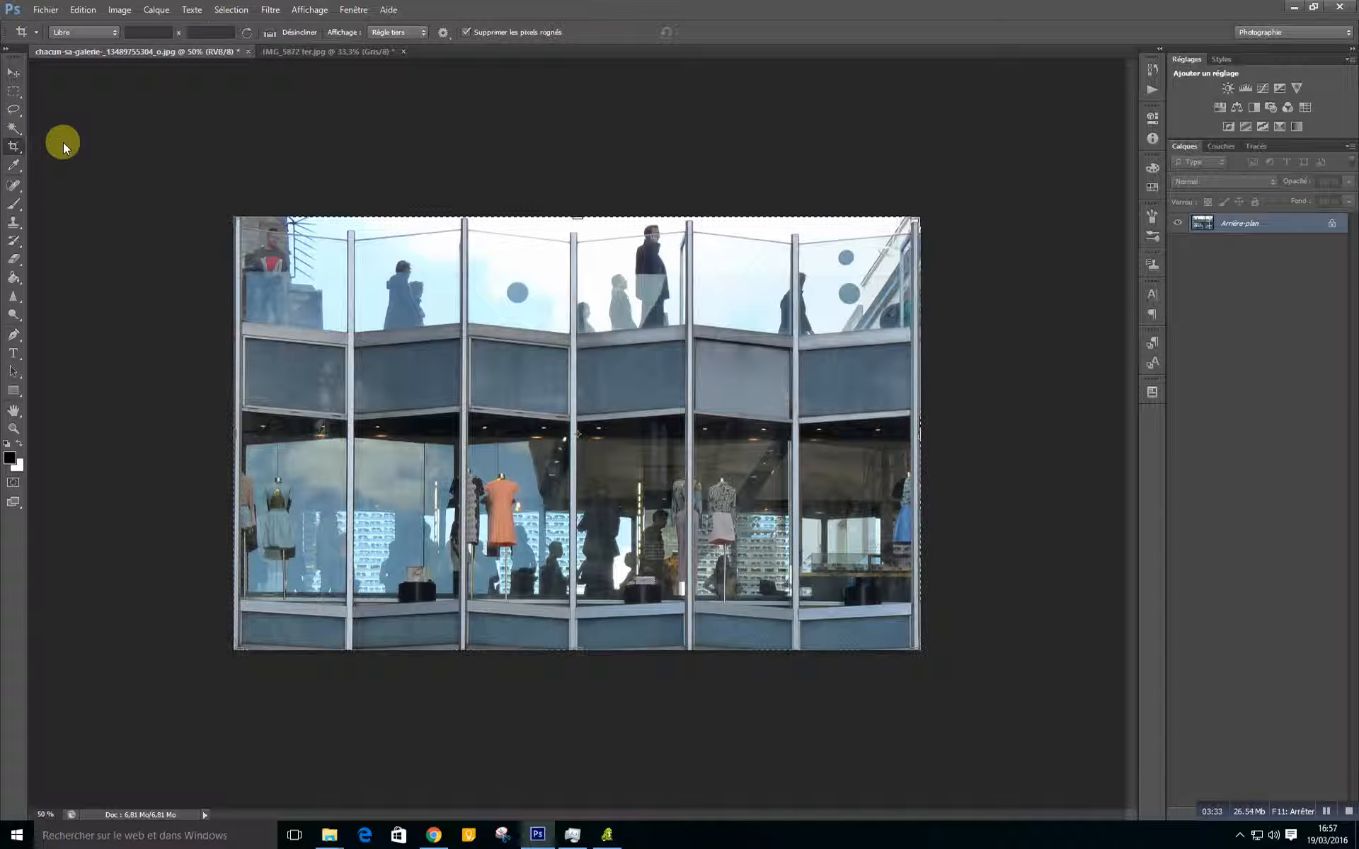
pyautogui.click(291, 32)
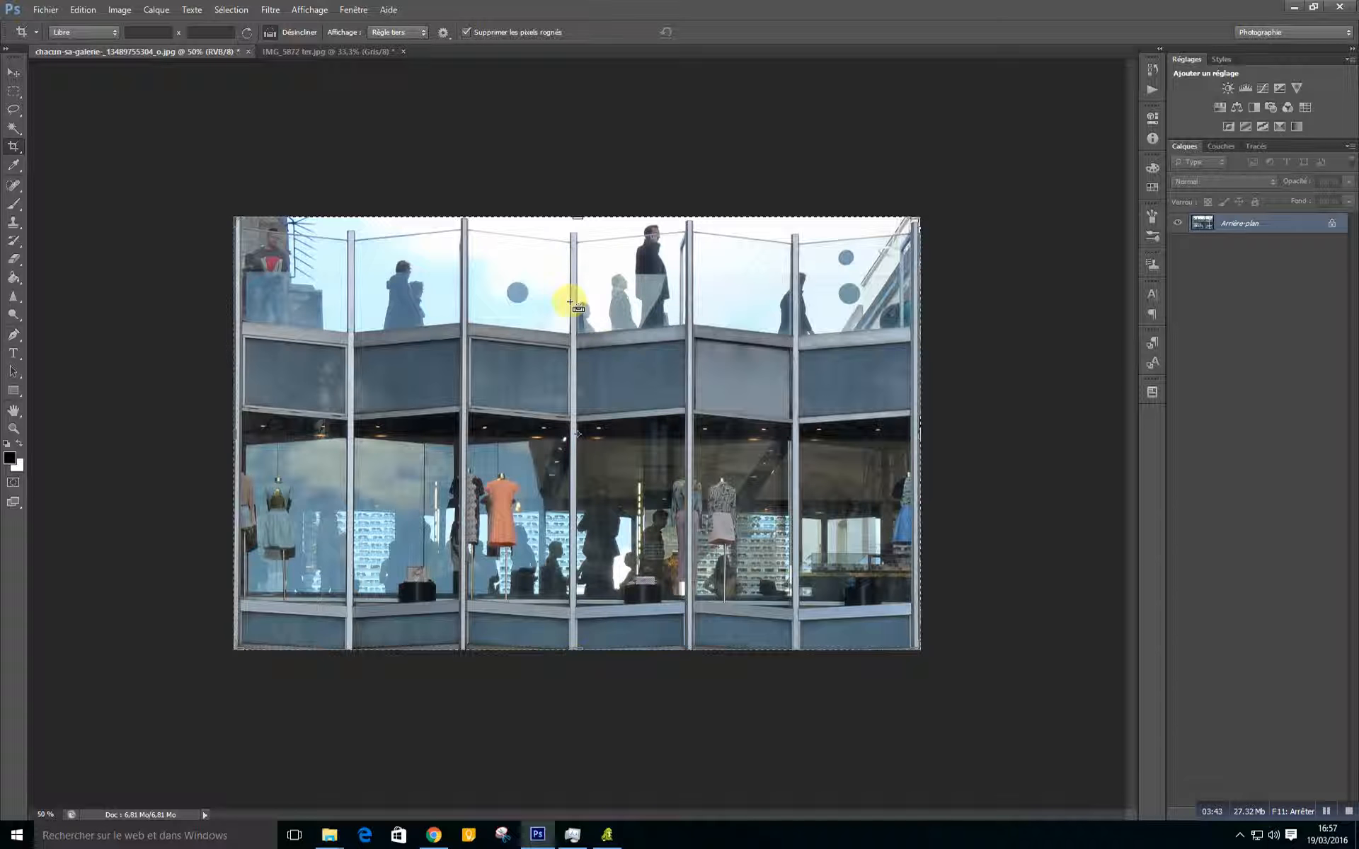
pyautogui.moveTo(577, 231); pyautogui.dragTo(577, 649)
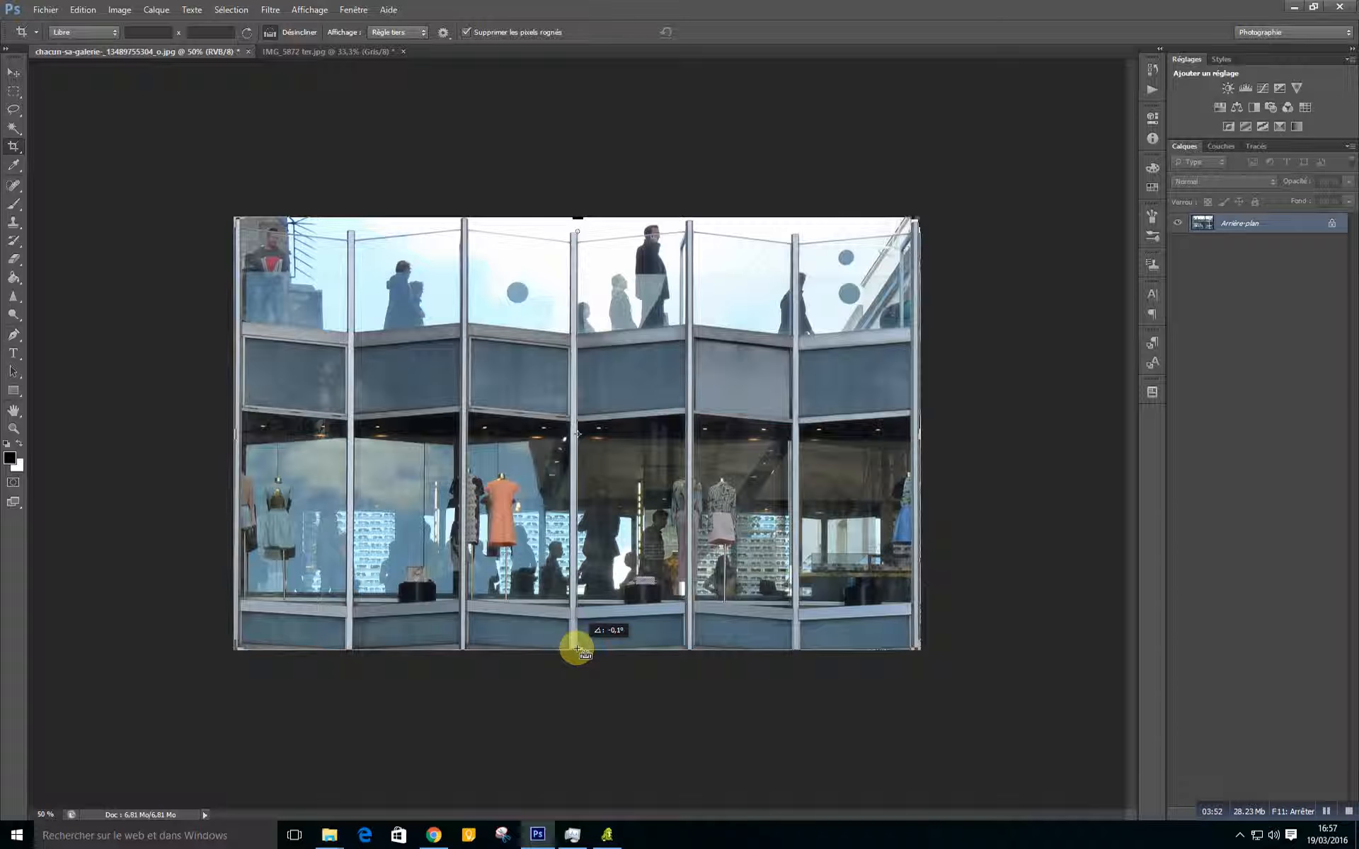
pyautogui.moveTo(577, 649); pyautogui.dragTo(577, 649)
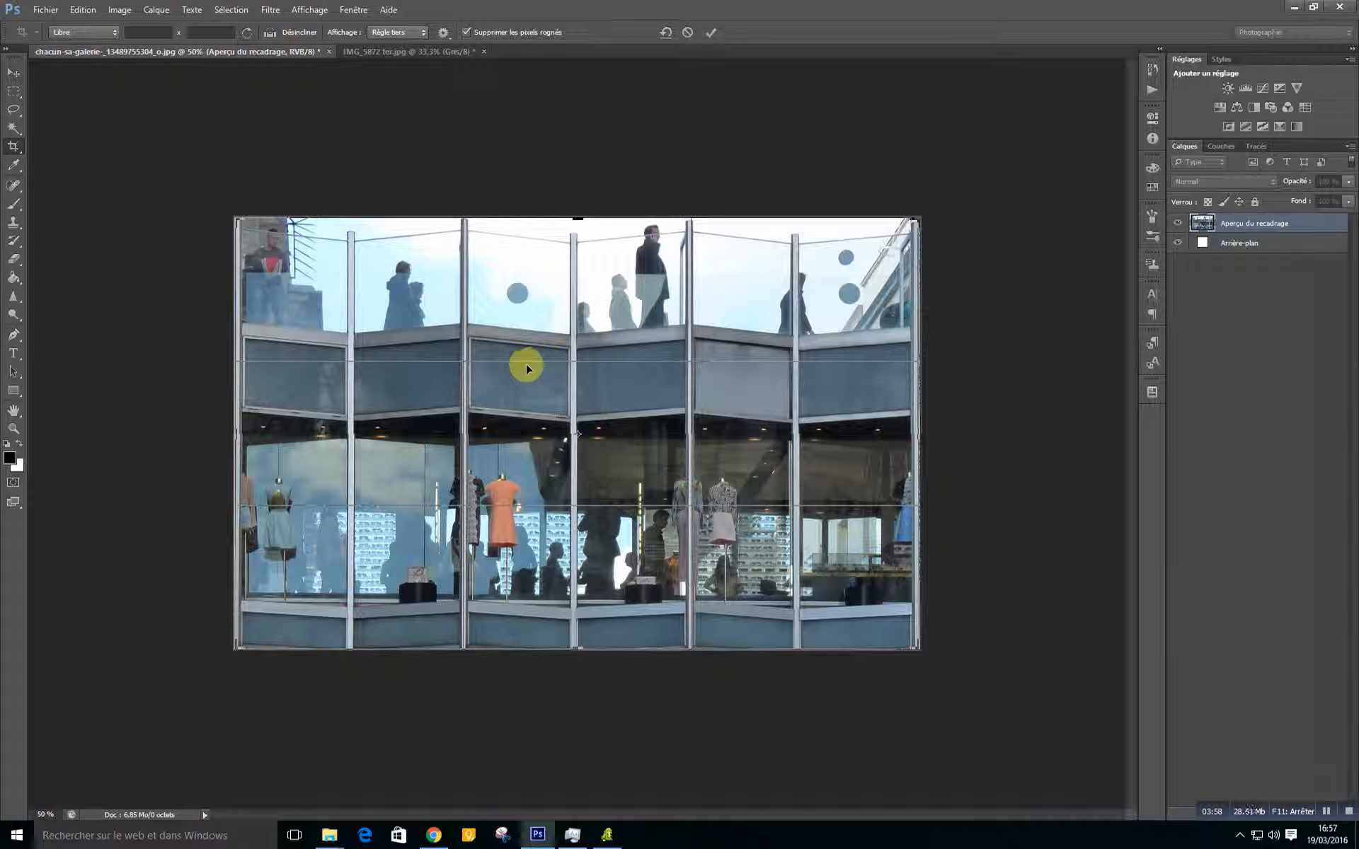
pyautogui.press('Return')
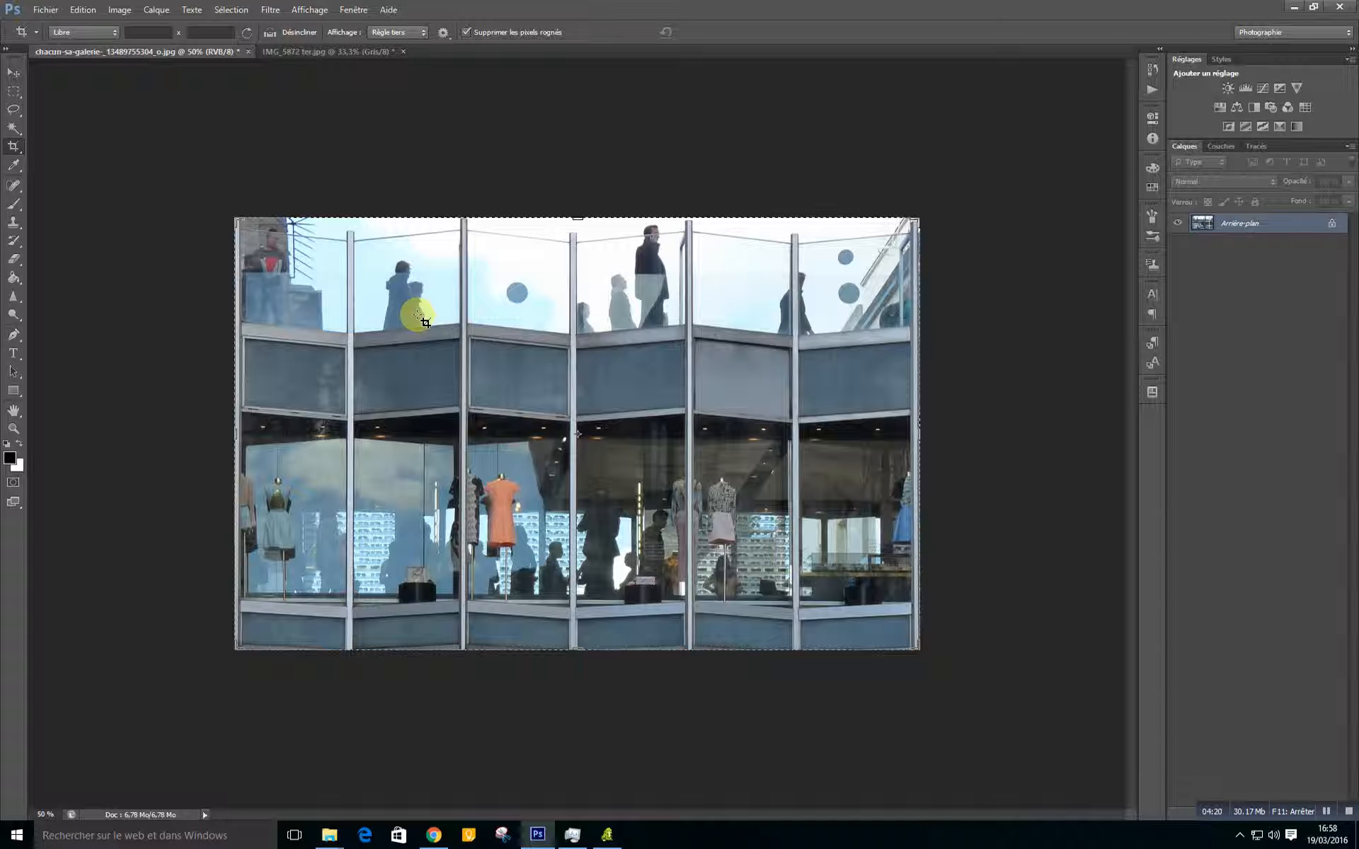
# Step: Undo the straightening and the perspective crop on the façade photo
pyautogui.click(87, 10)
pyautogui.click(104, 54)
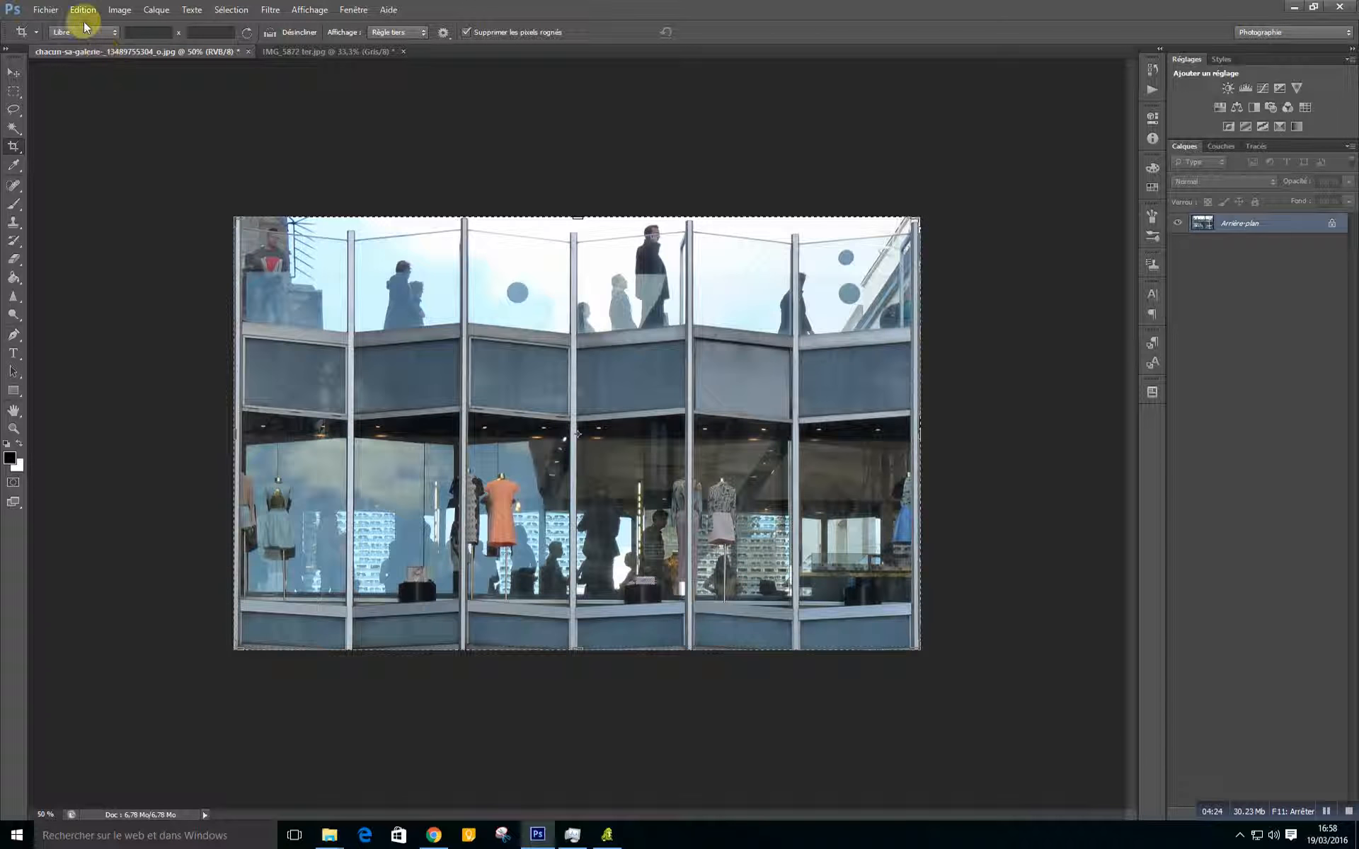
pyautogui.click(84, 10)
pyautogui.click(96, 54)
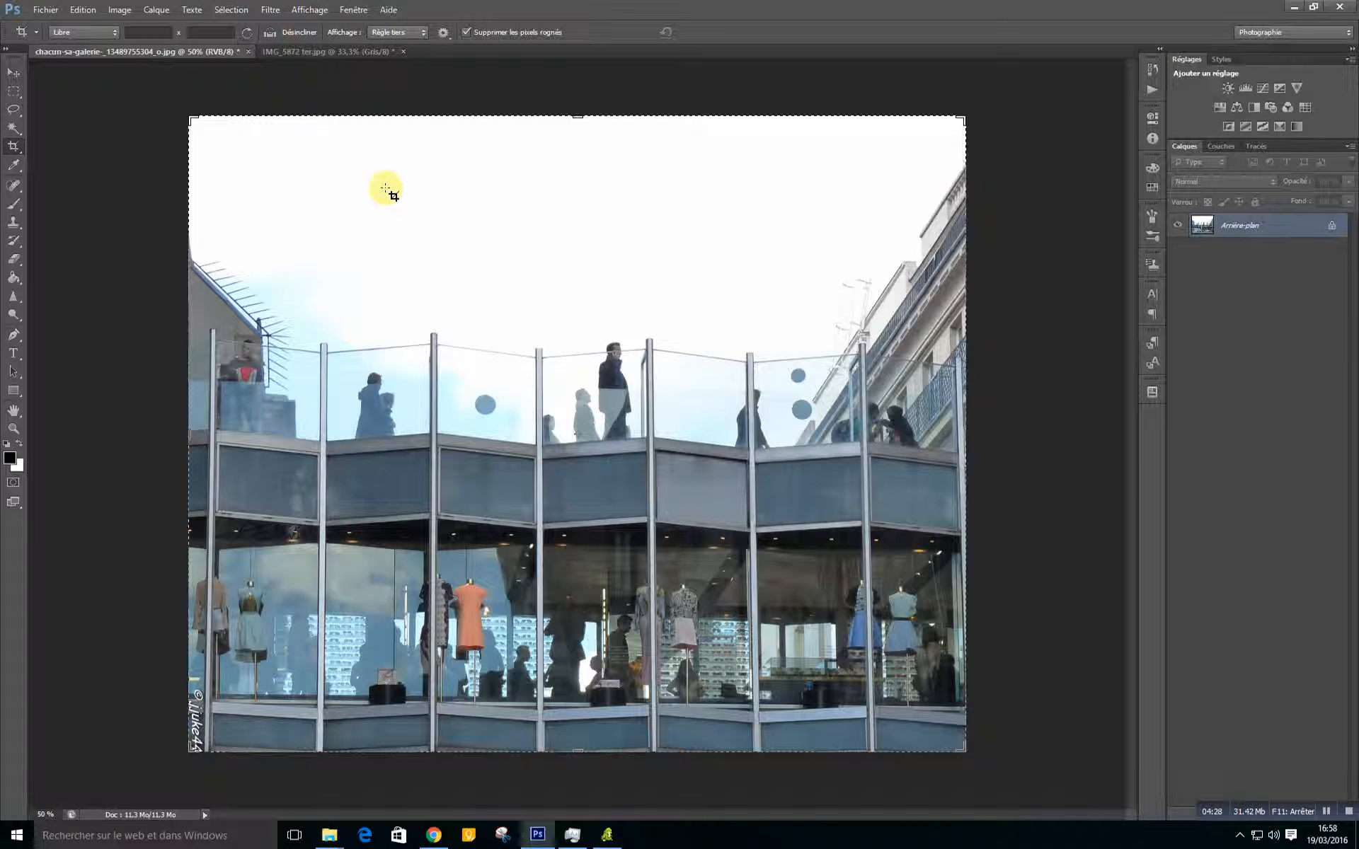
# Step: Correct the façade photo with the Adaptive Wide Angle filter in Perspective mode, setting the focal length to about 9 mm
pyautogui.click(269, 11)
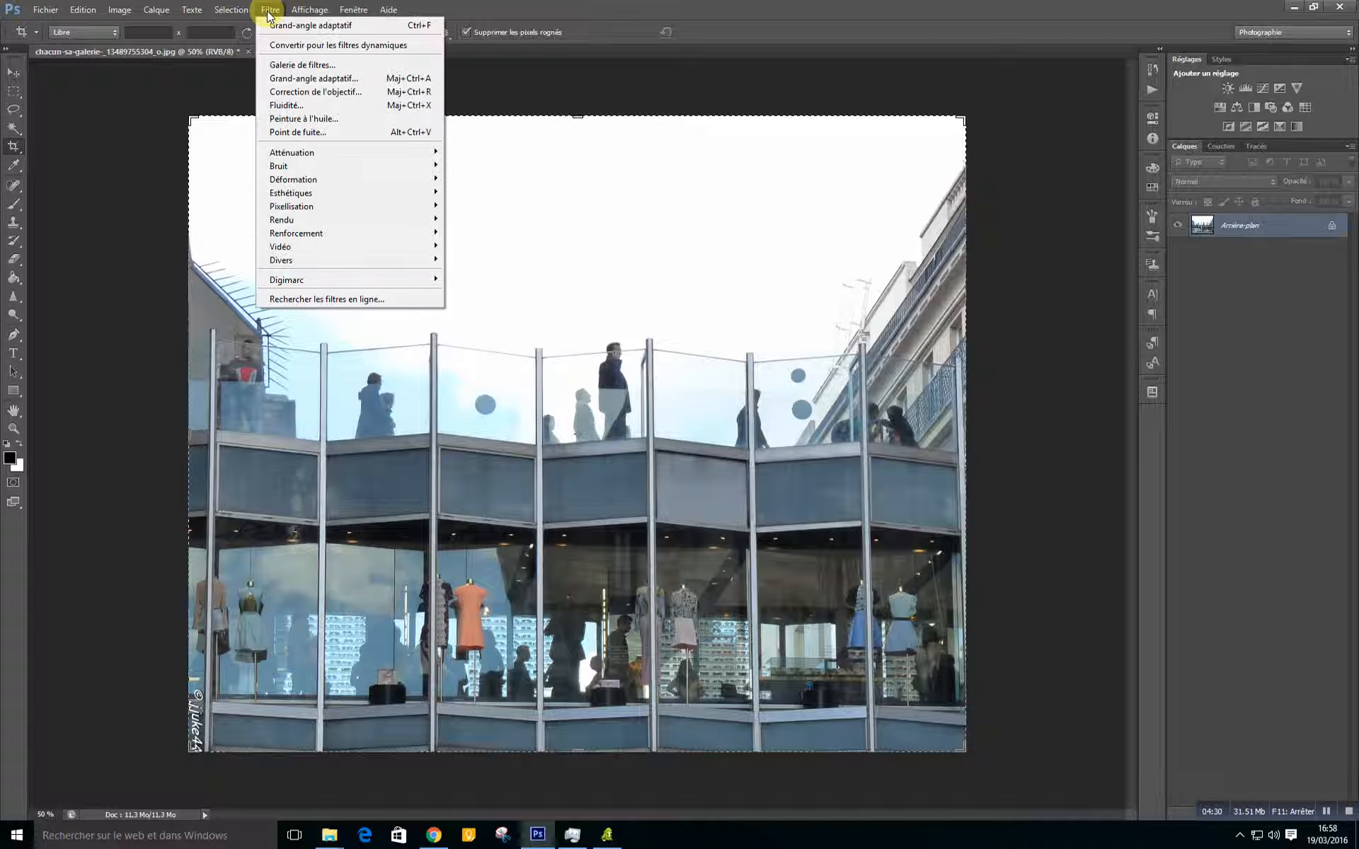
pyautogui.click(330, 80)
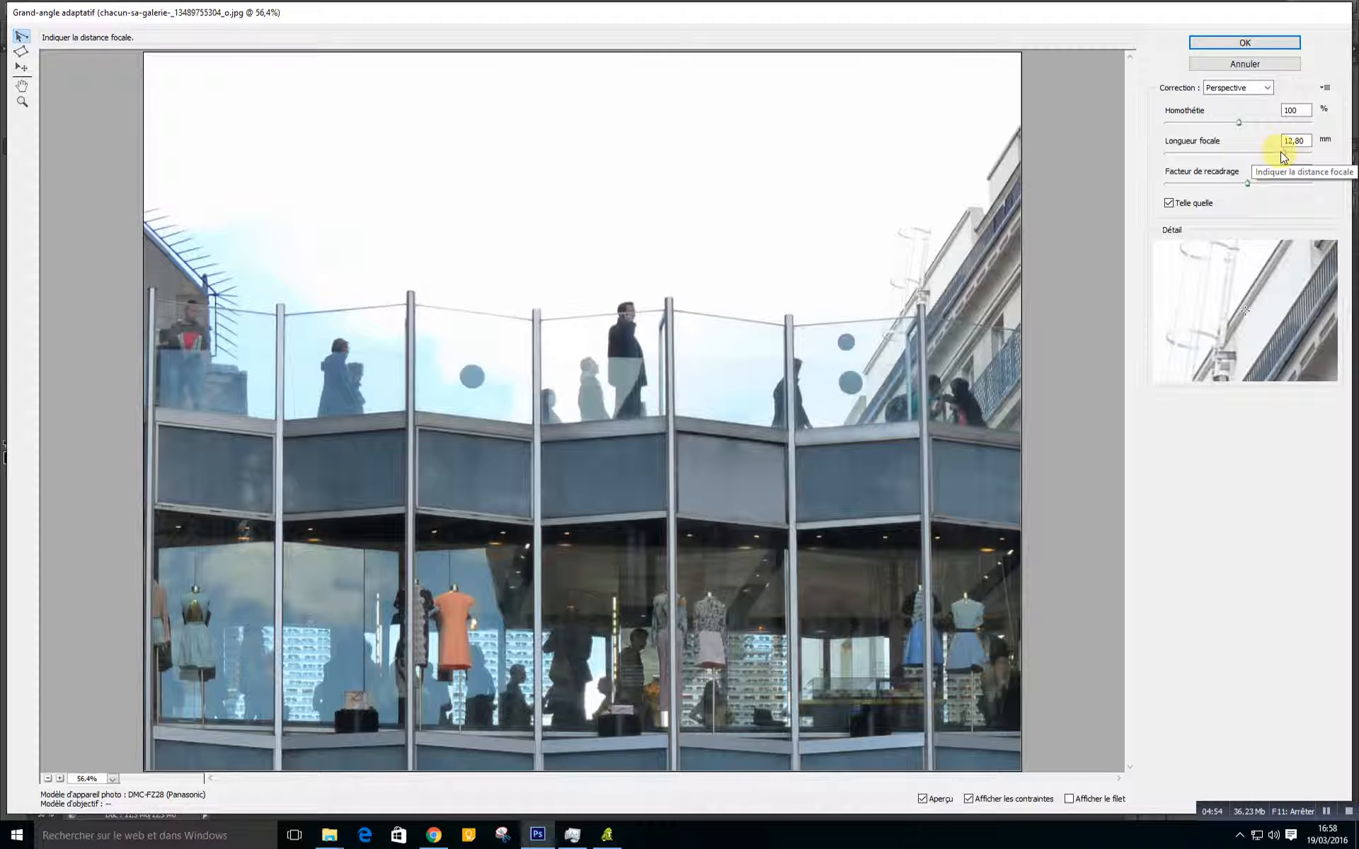
pyautogui.moveTo(1284, 156); pyautogui.dragTo(1251, 157)
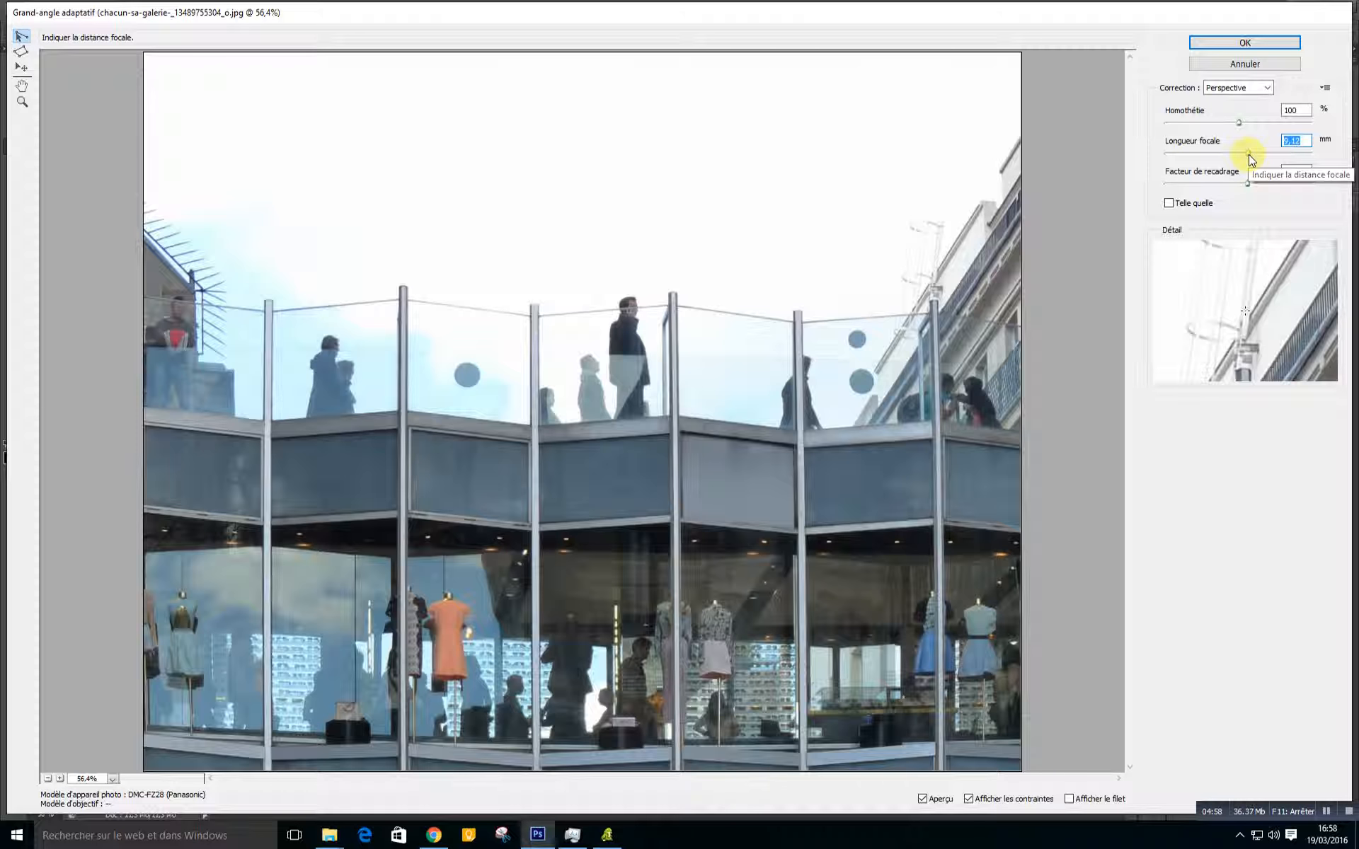
pyautogui.moveTo(1249, 154); pyautogui.dragTo(1257, 152)
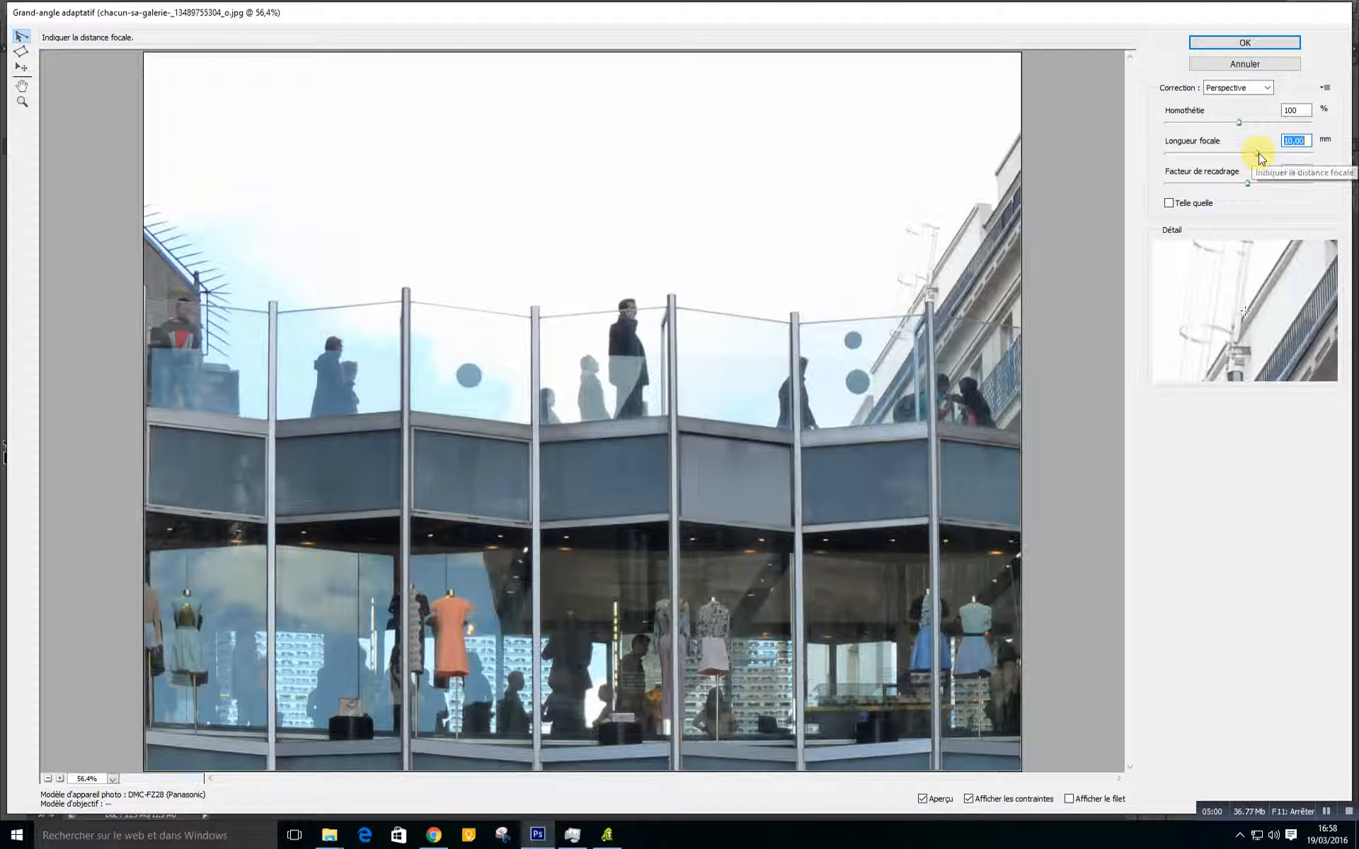
pyautogui.moveTo(1258, 154); pyautogui.dragTo(1256, 153)
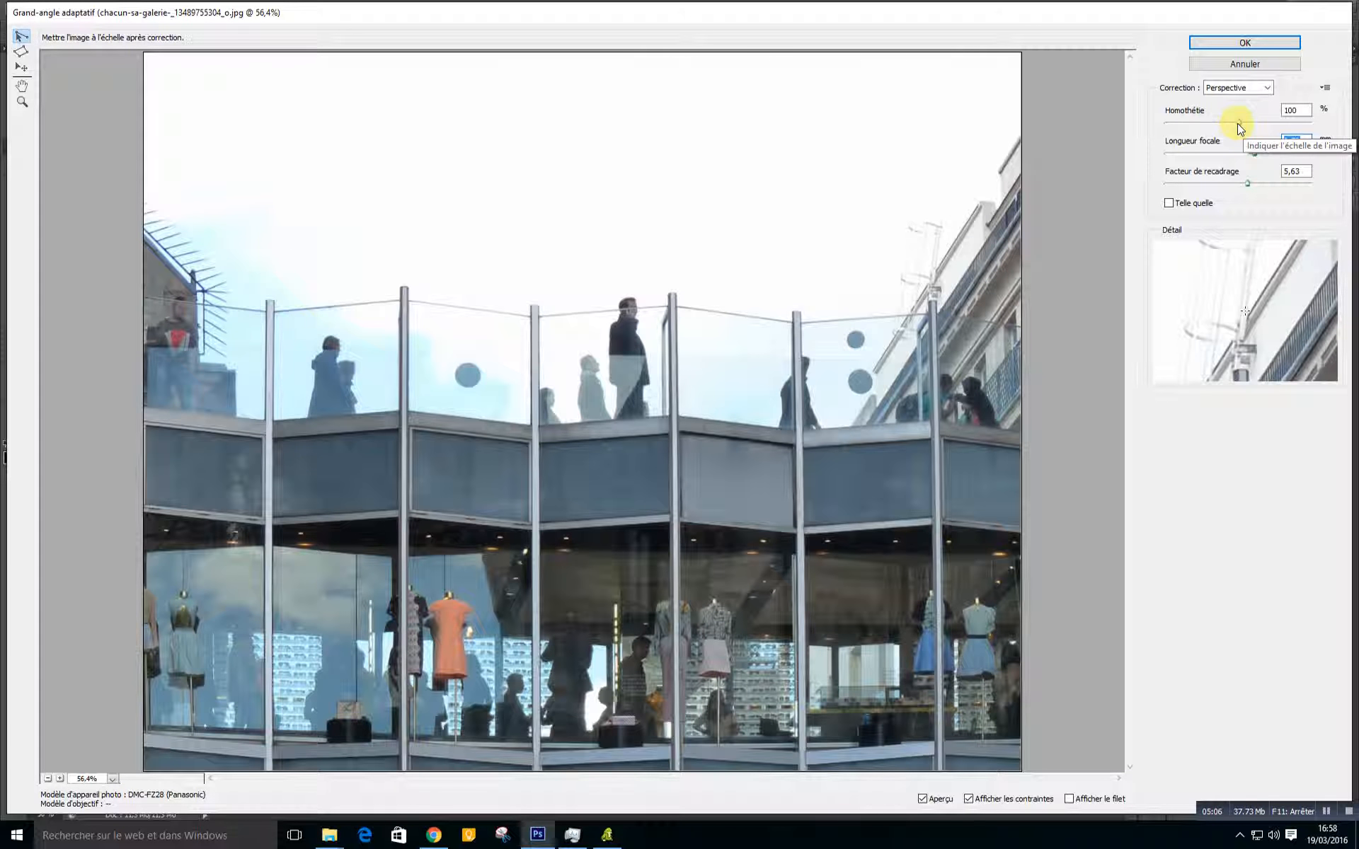
pyautogui.moveTo(1255, 153); pyautogui.dragTo(1167, 155)
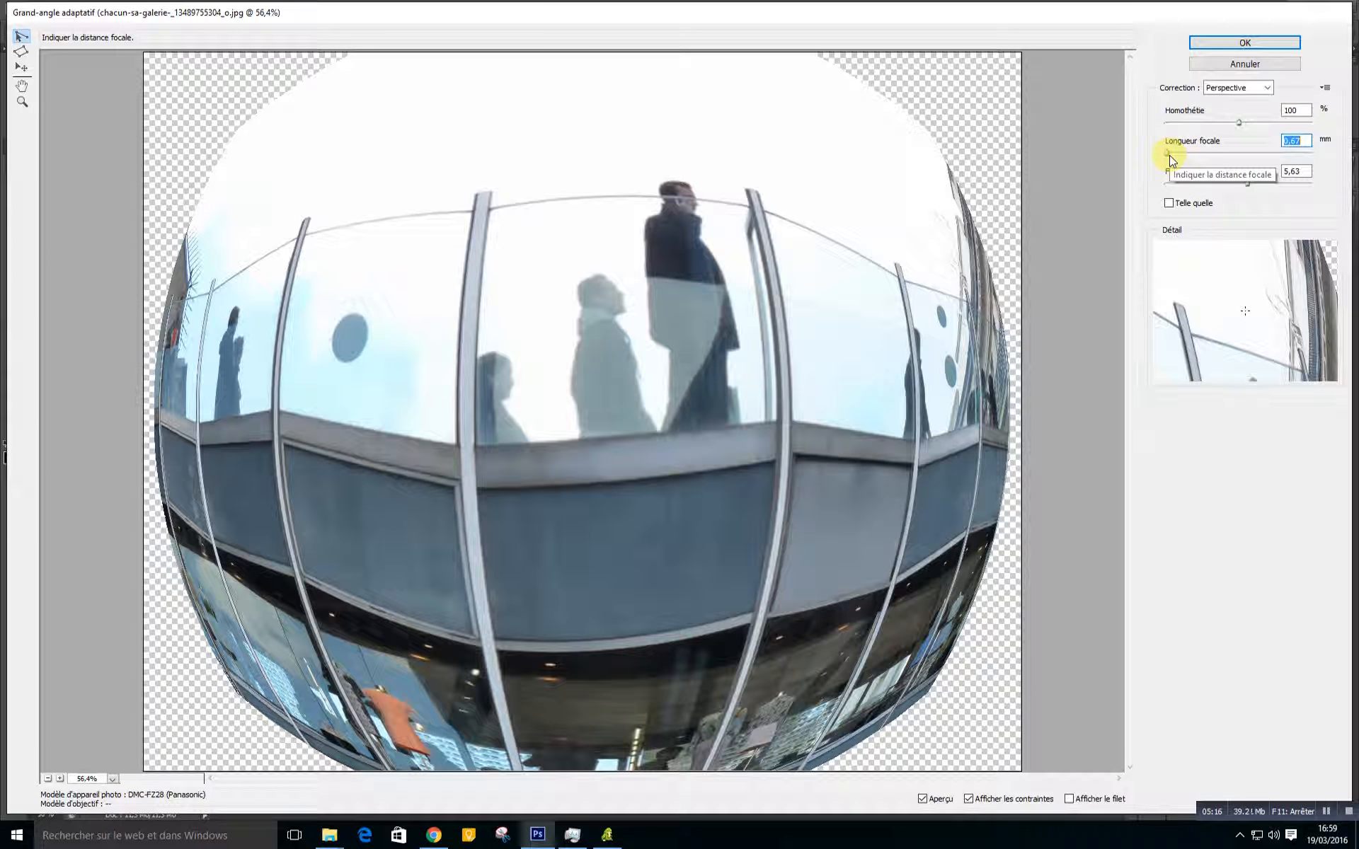
pyautogui.moveTo(1170, 155); pyautogui.dragTo(1247, 166)
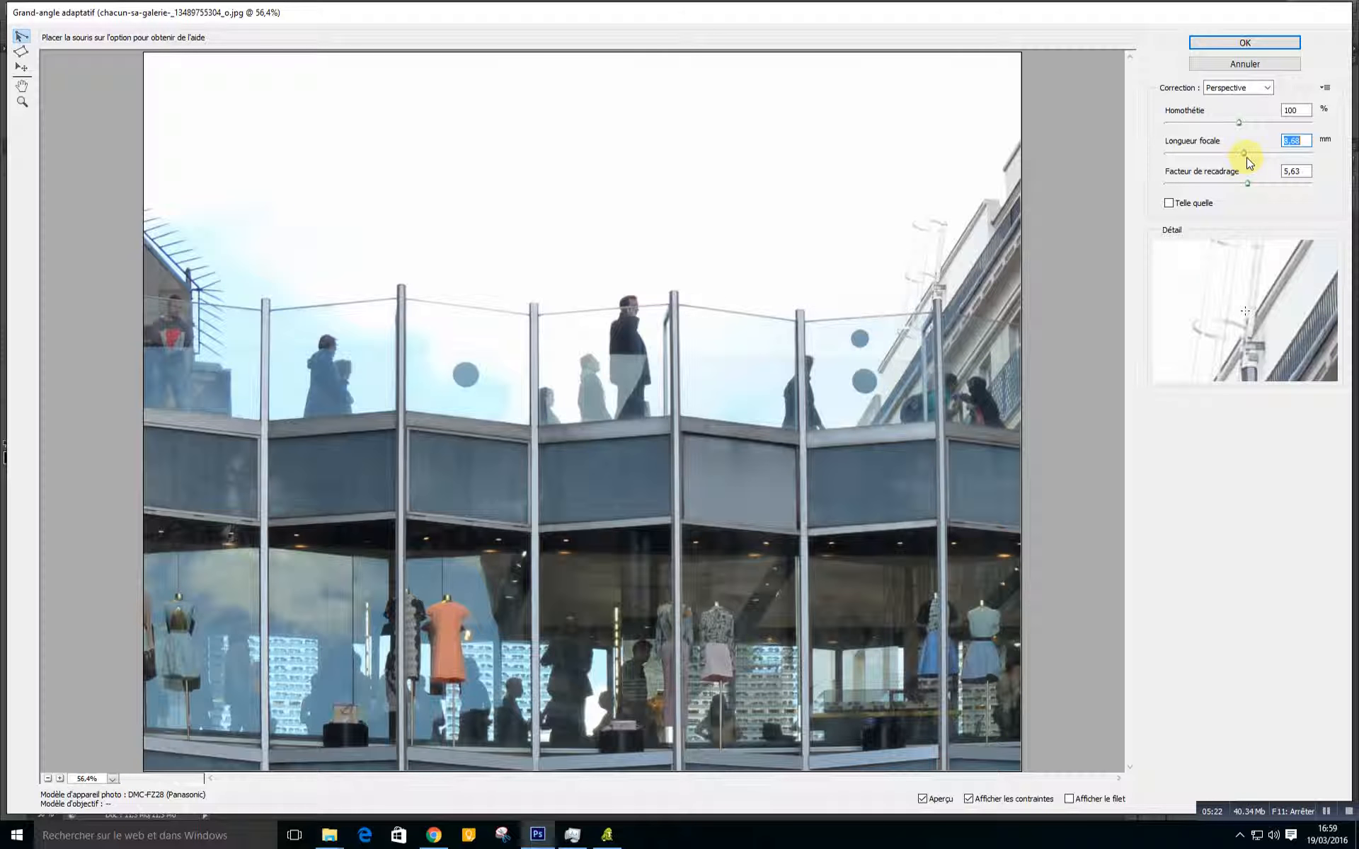
pyautogui.moveTo(1244, 155); pyautogui.dragTo(1247, 154)
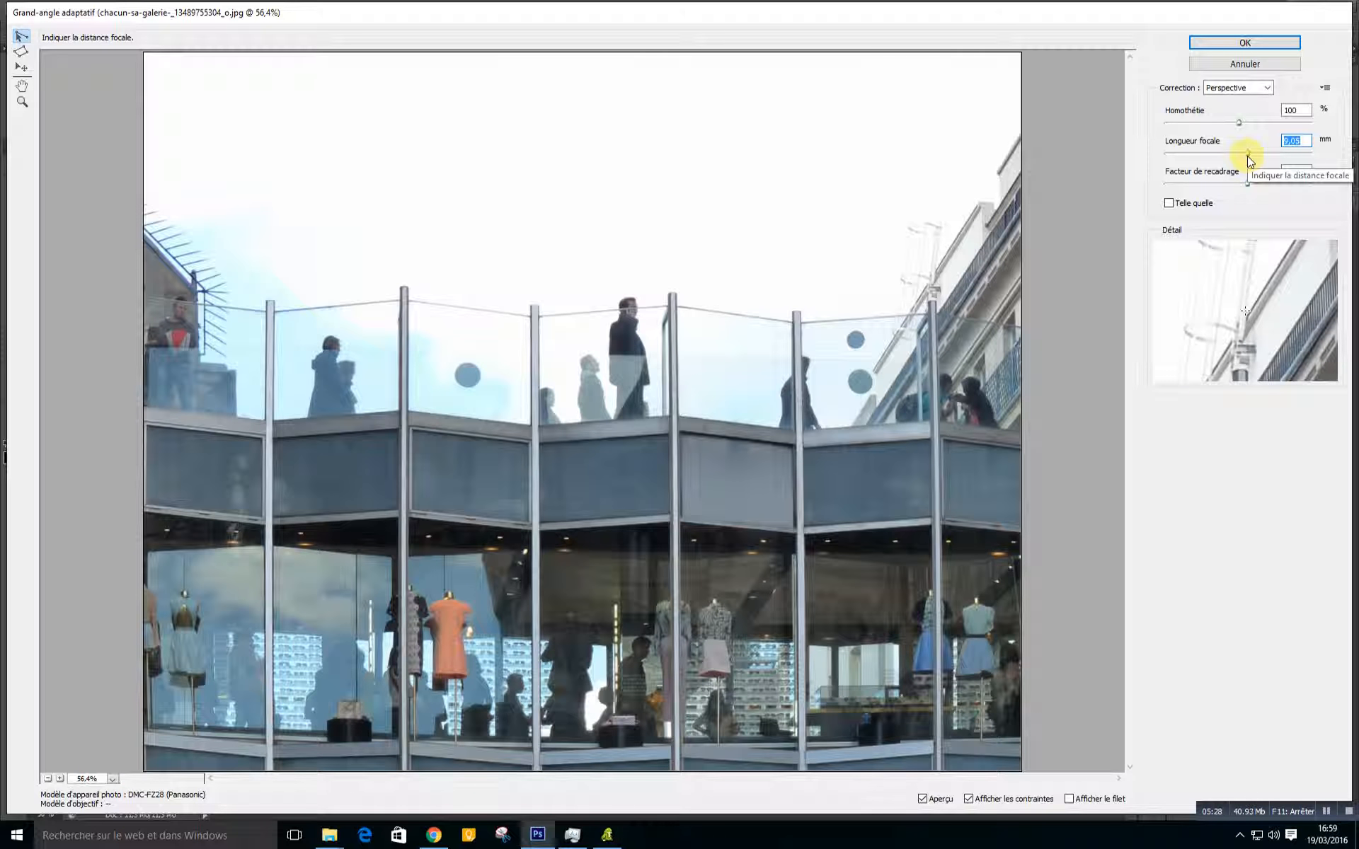
pyautogui.click(1206, 47)
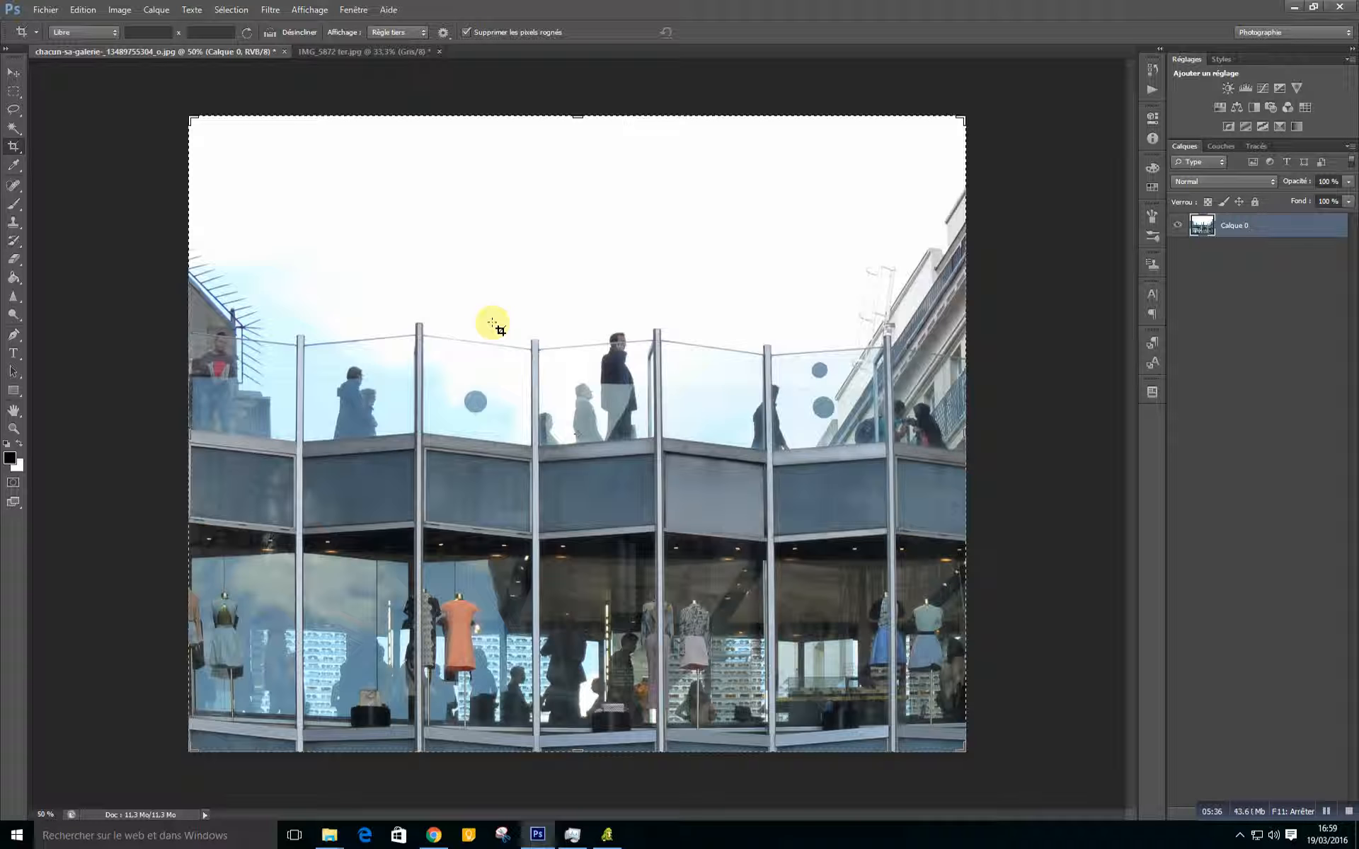
pyautogui.click(1295, 813)
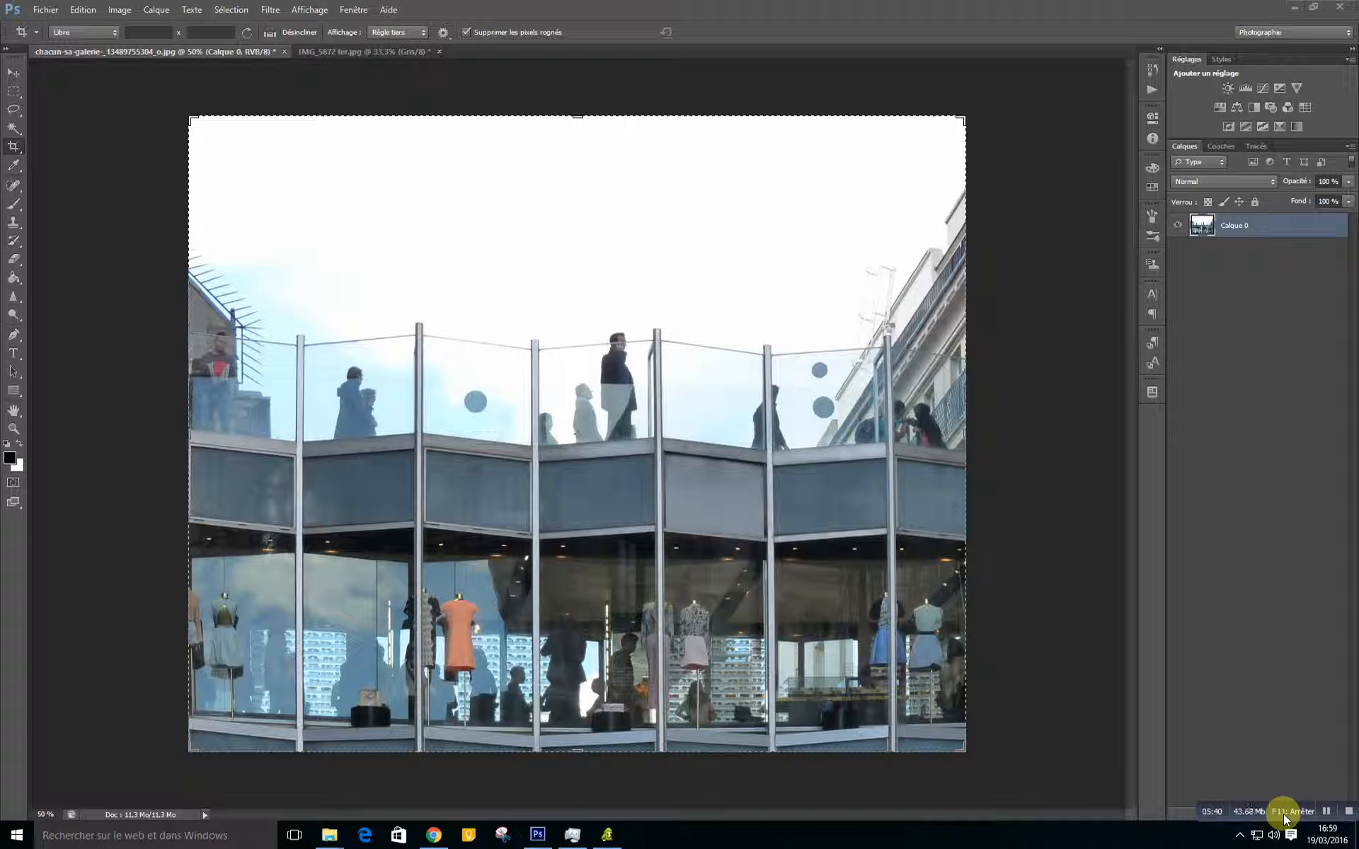